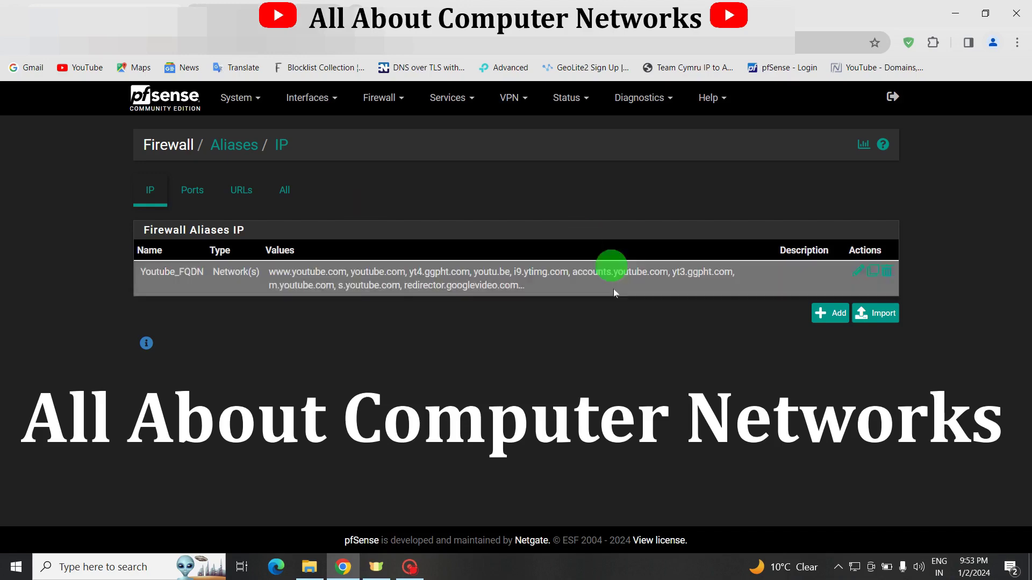
- Create a host alias Data_Entry_Operator covering 200.200.200.77-200.200.200.88, save it and apply the alias changes
{"action": "left_click", "coordinate": [829, 314]}
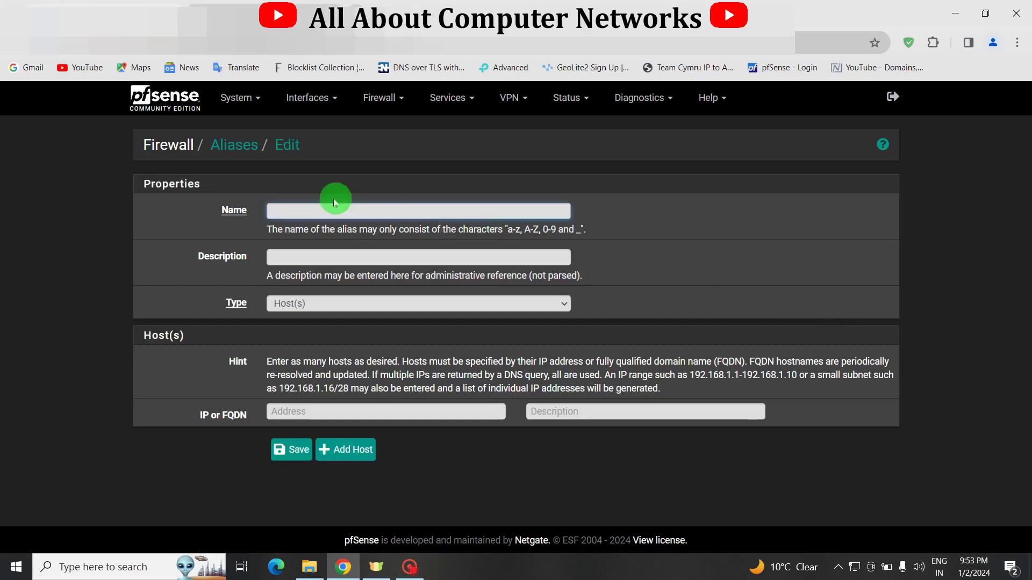
{"action": "left_click", "coordinate": [318, 212]}
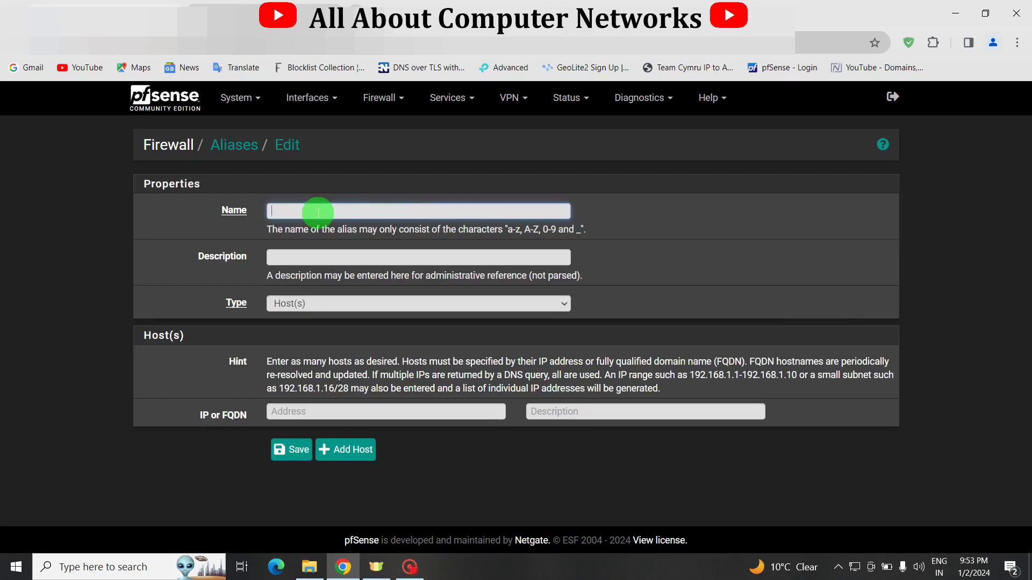
{"action": "type", "text": "data"}
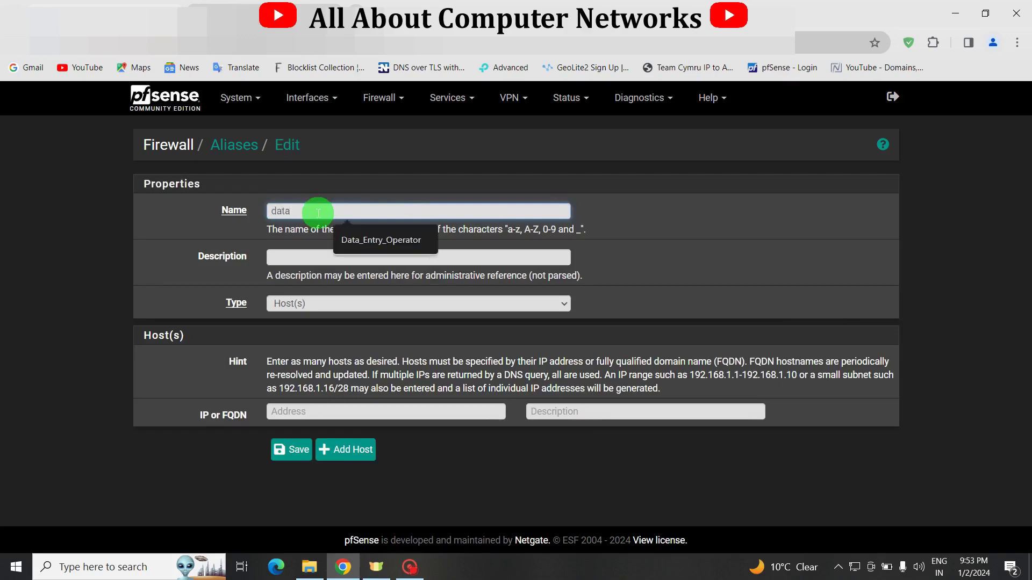
{"action": "left_click", "coordinate": [382, 240]}
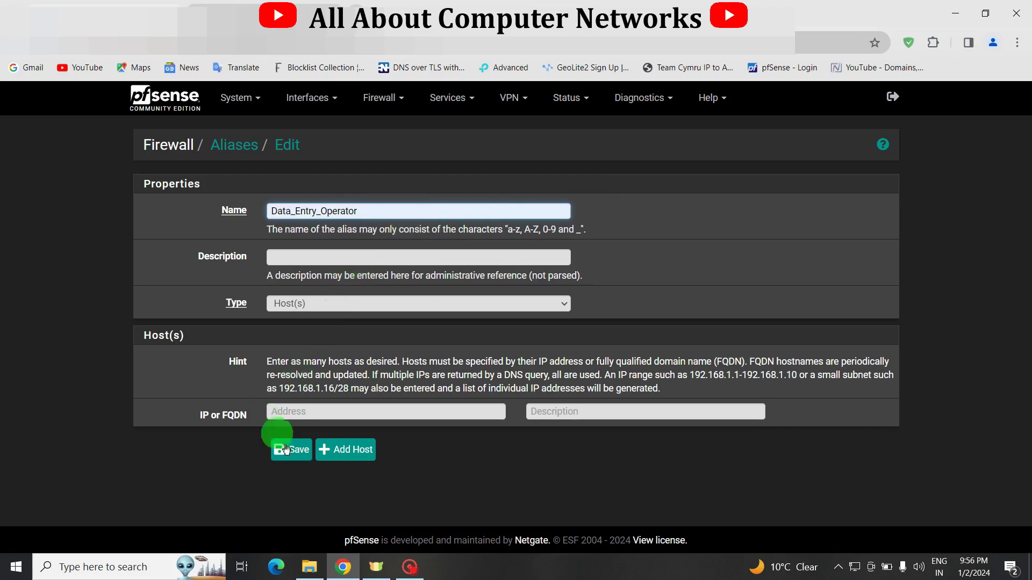
{"action": "left_click", "coordinate": [289, 412]}
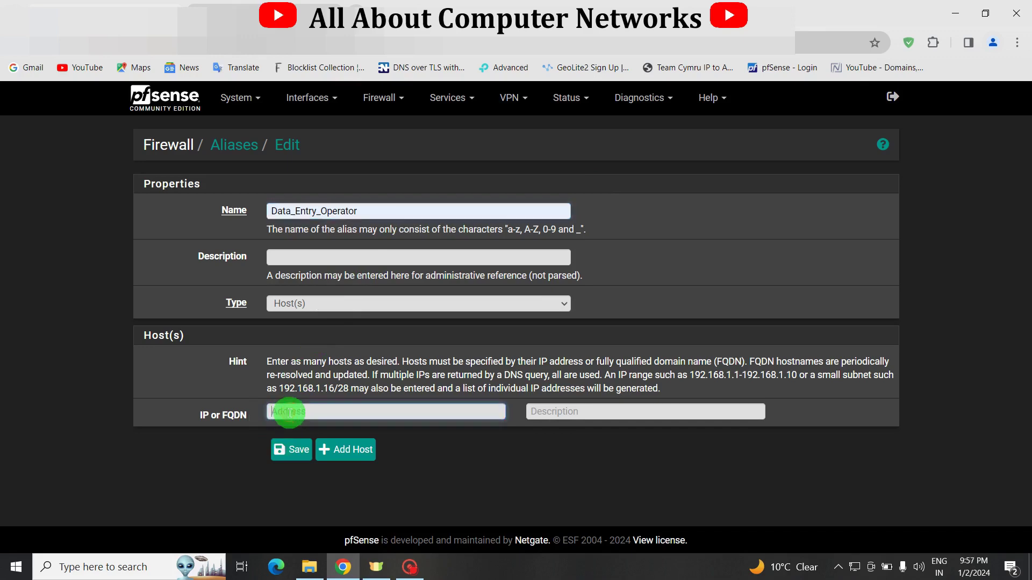
{"action": "type", "text": "200.200.200.77-200.200.200"}
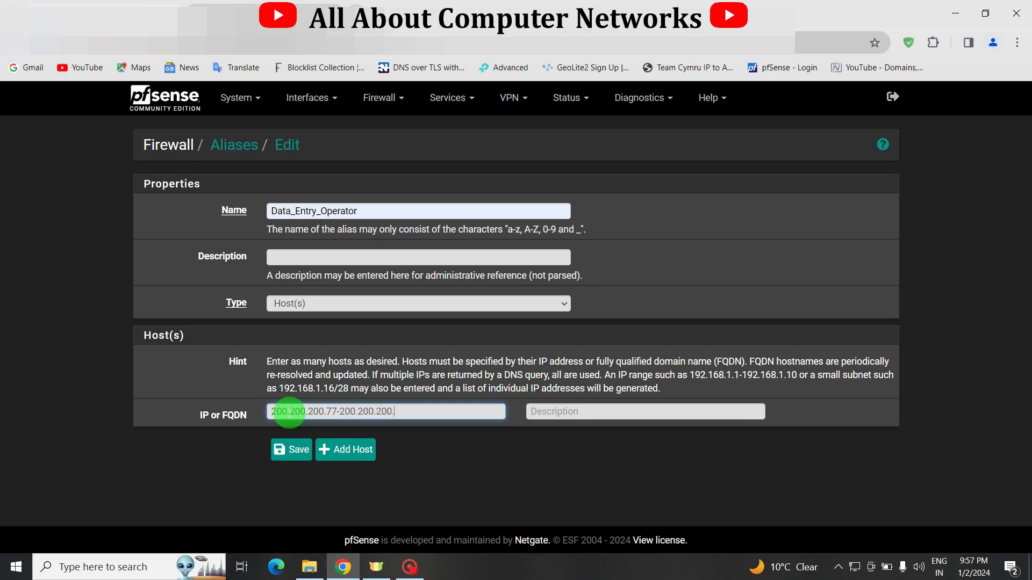
{"action": "type", "text": ".88"}
{"action": "left_click", "coordinate": [294, 454]}
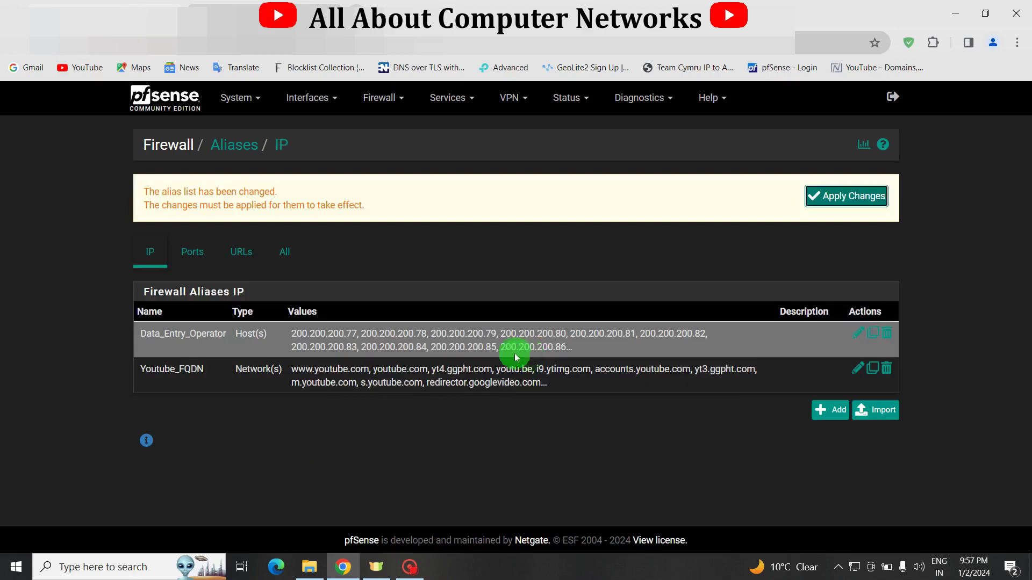
{"action": "left_click", "coordinate": [830, 195]}
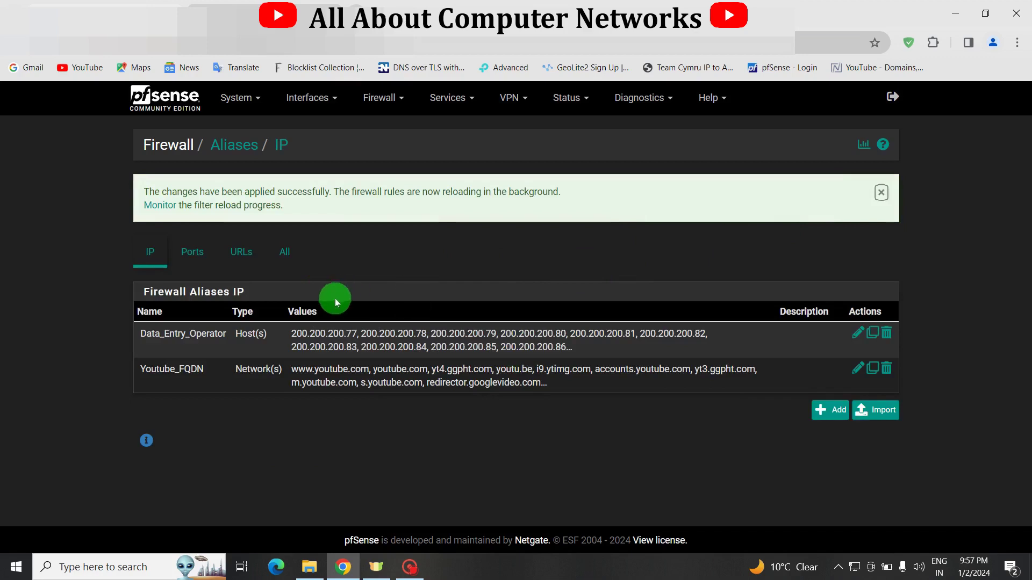
- Create a host alias HR covering 200.200.200.40-200.200.200.52, save it and apply the alias changes
{"action": "left_click", "coordinate": [835, 411]}
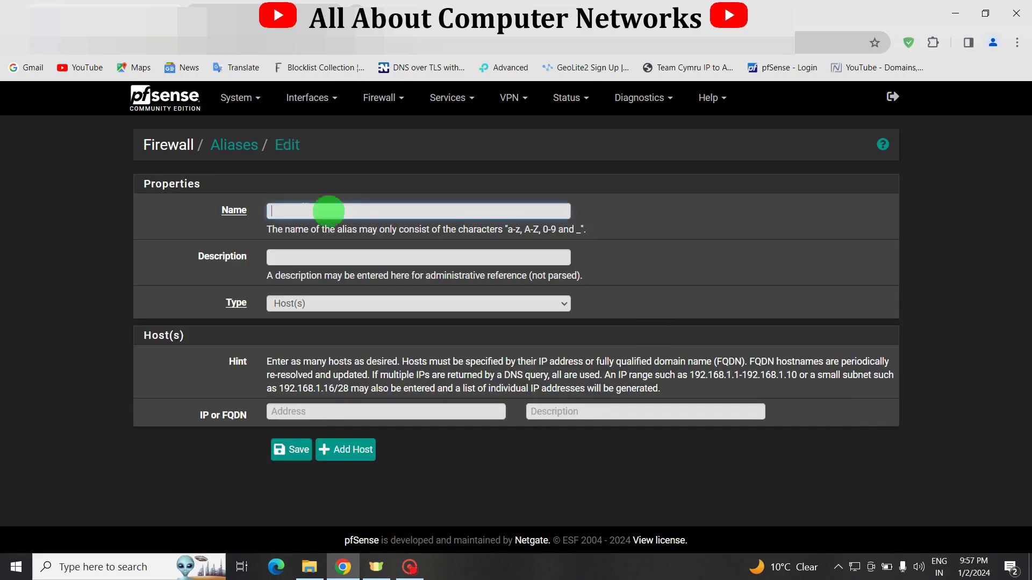
{"action": "left_click", "coordinate": [301, 212]}
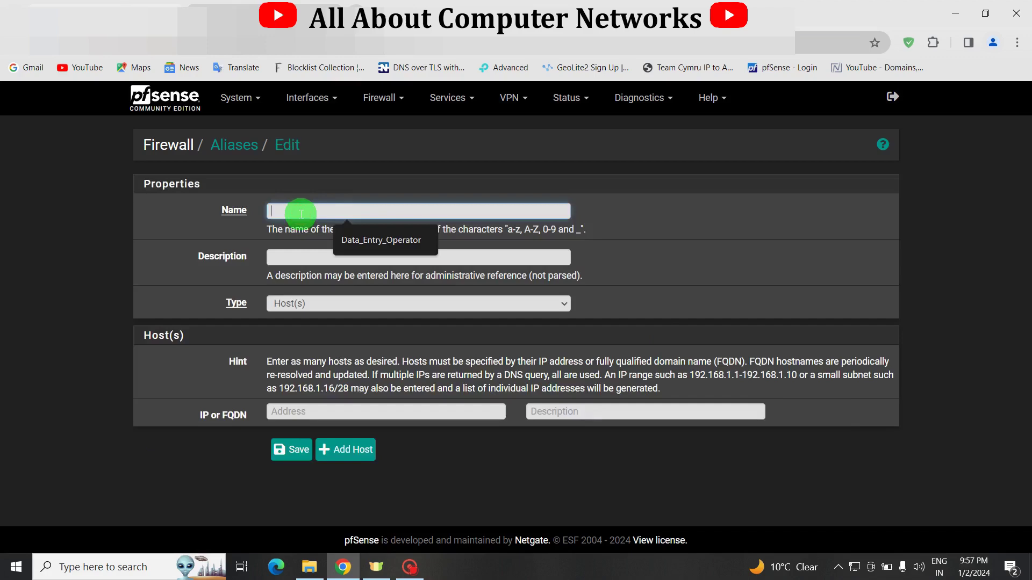
{"action": "type", "text": "HR"}
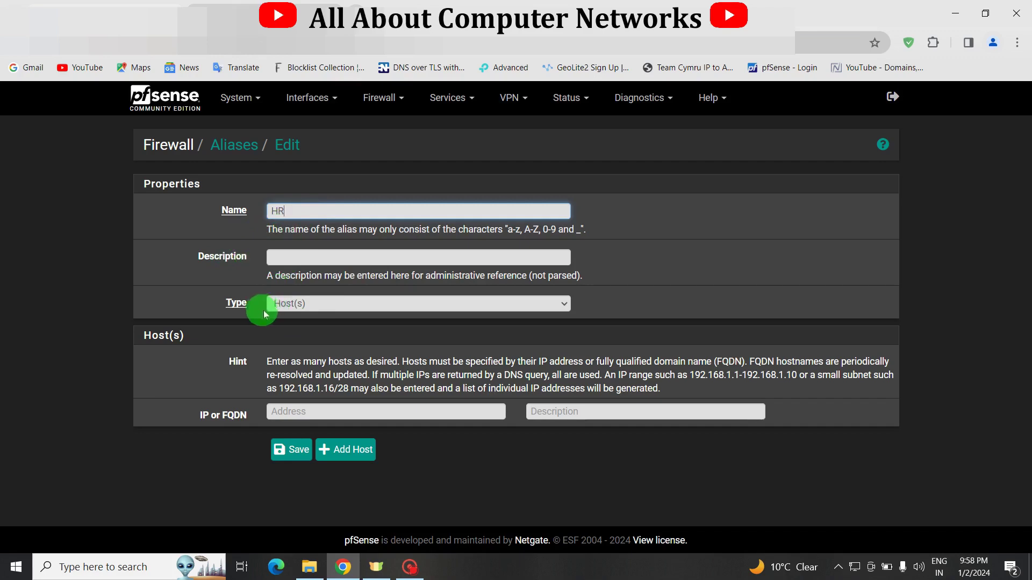
{"action": "left_click", "coordinate": [292, 411]}
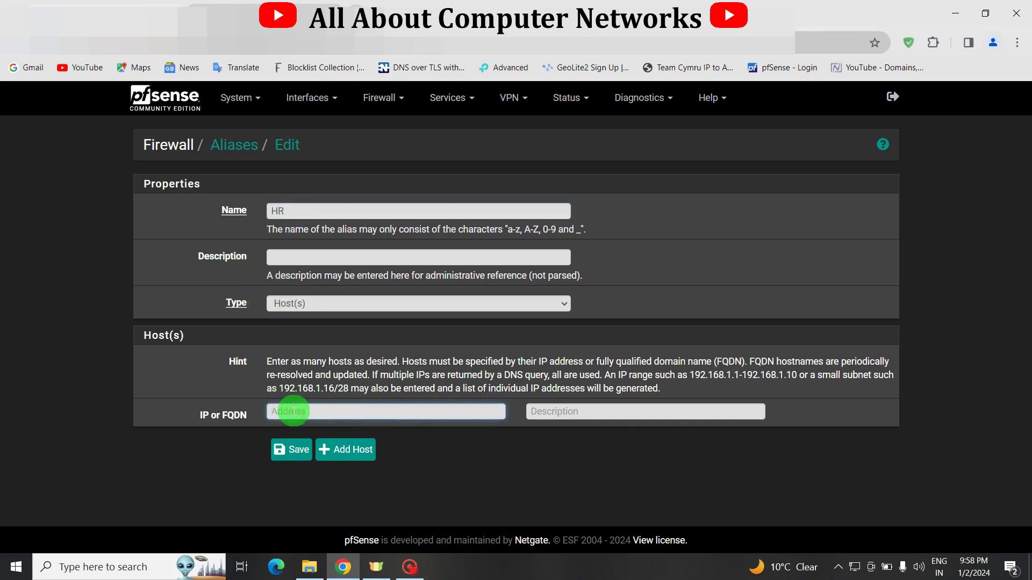
{"action": "type", "text": "200"}
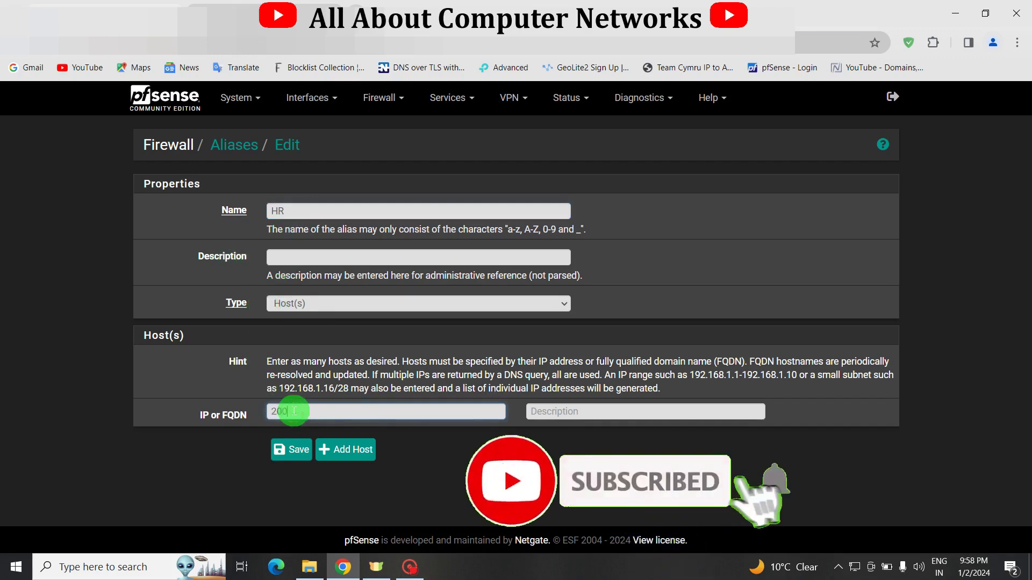
{"action": "type", "text": ".200.2"}
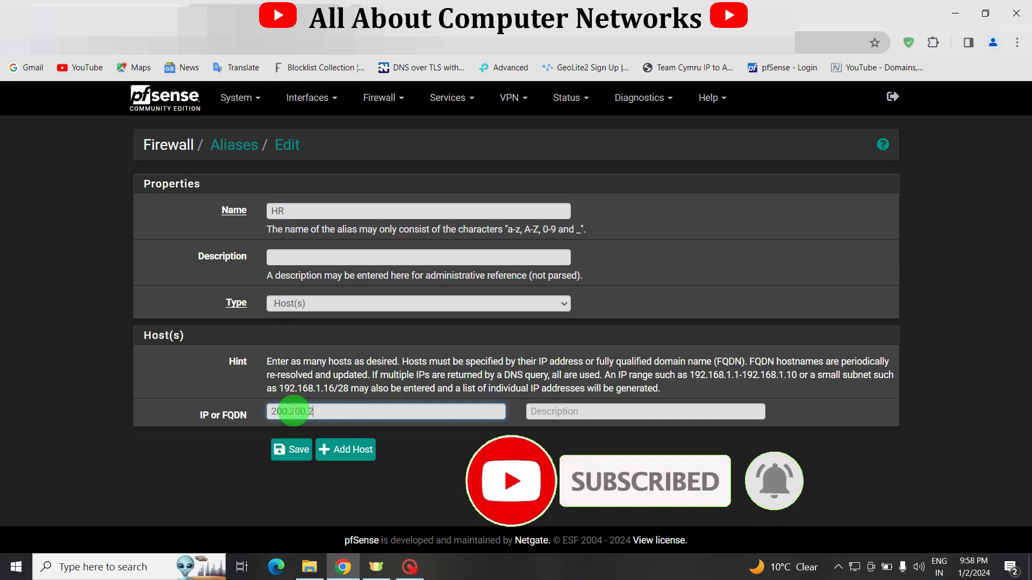
{"action": "type", "text": "00.40"}
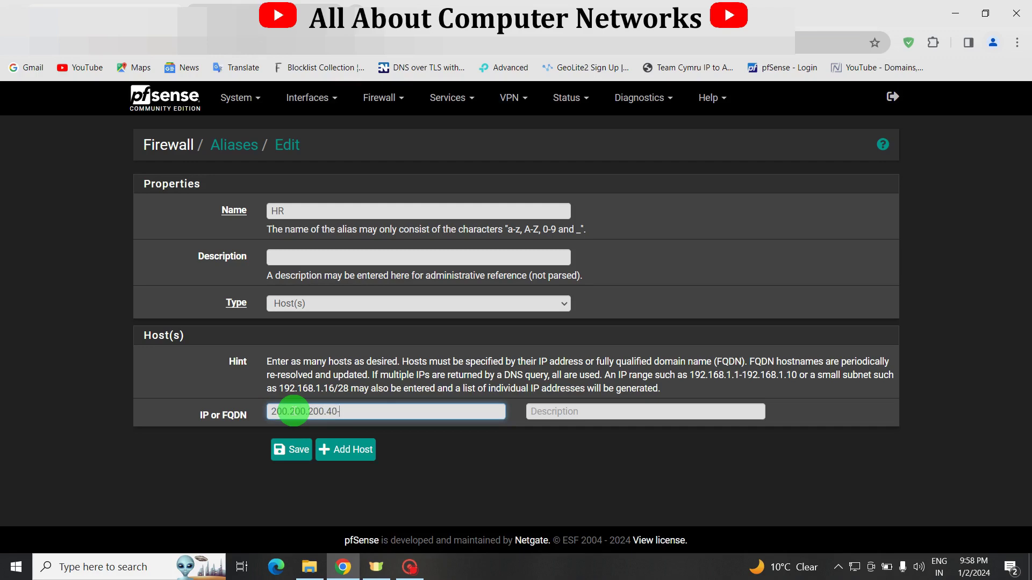
{"action": "type", "text": "-200.200.200.52"}
{"action": "left_click", "coordinate": [293, 451]}
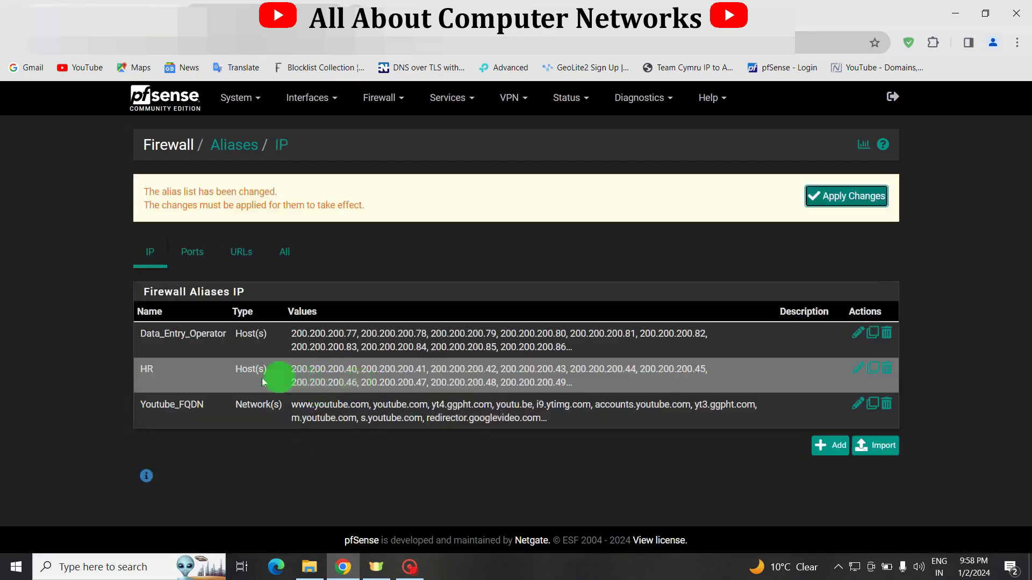
{"action": "left_click", "coordinate": [839, 203]}
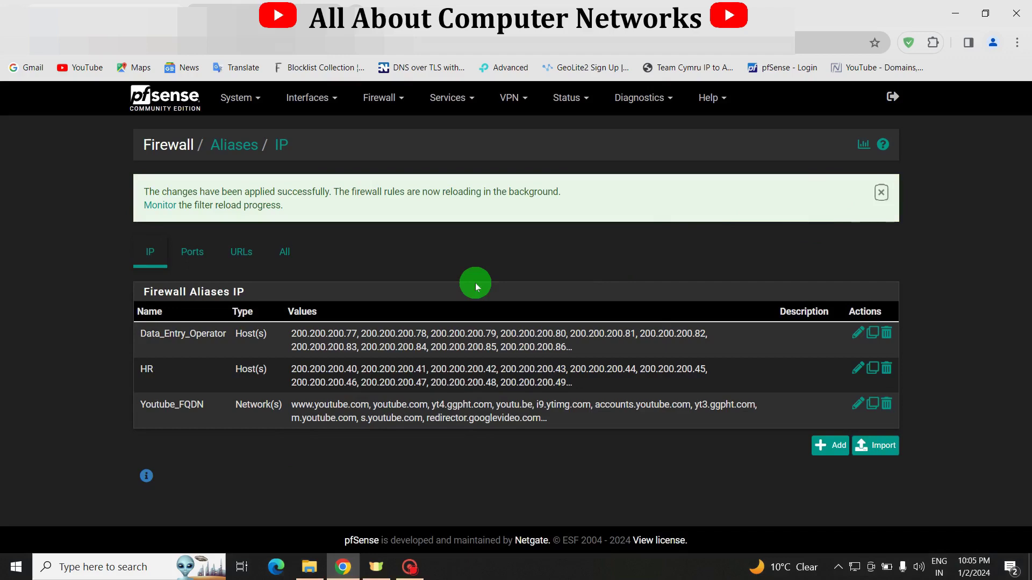
- Go to the LAN firewall rules and add a new rule at the end of the list
{"action": "left_click", "coordinate": [382, 107]}
{"action": "left_click", "coordinate": [376, 190]}
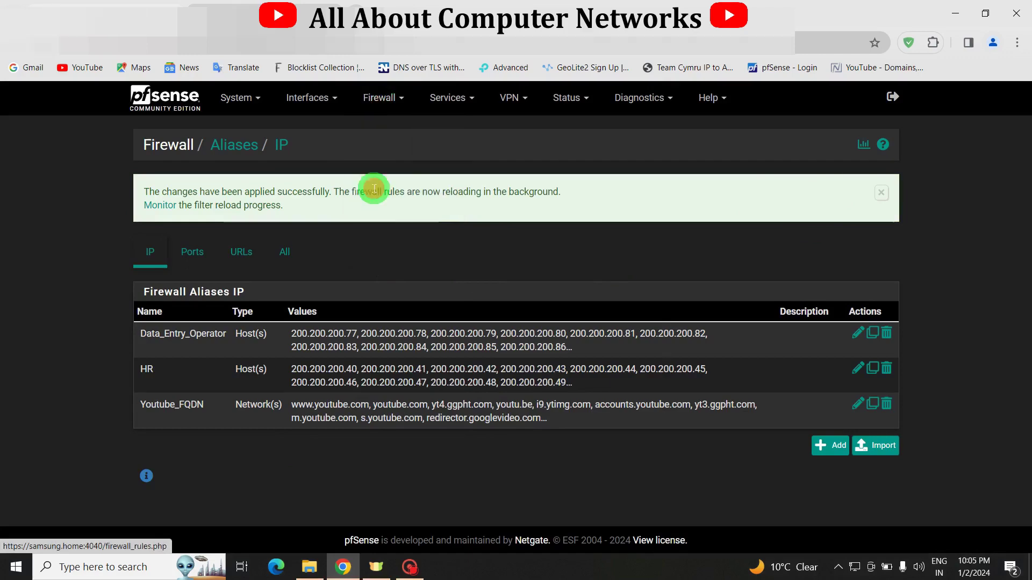
{"action": "left_click", "coordinate": [272, 194]}
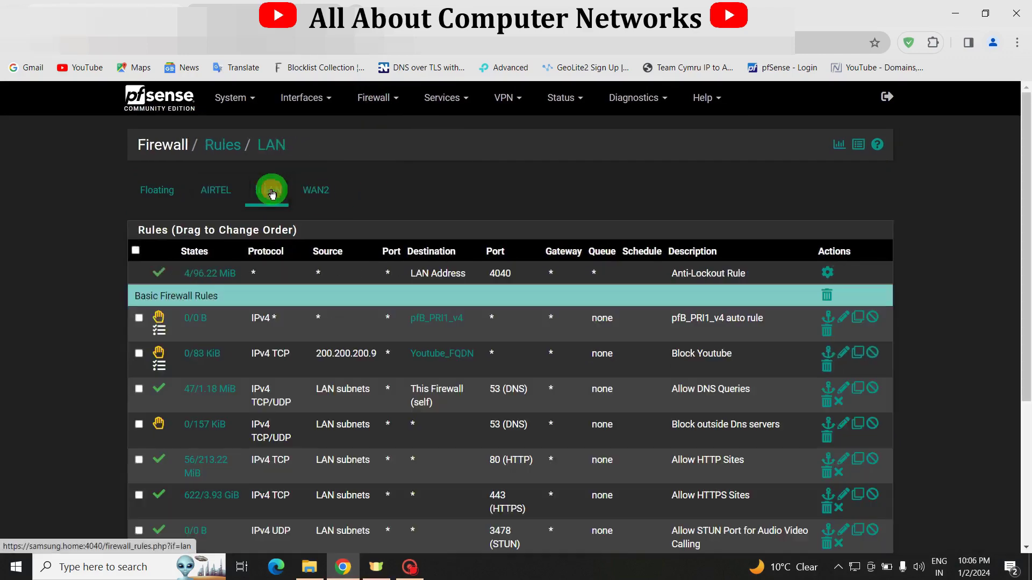
{"action": "left_click_drag", "start_coordinate": [1028, 220], "coordinate": [1028, 363]}
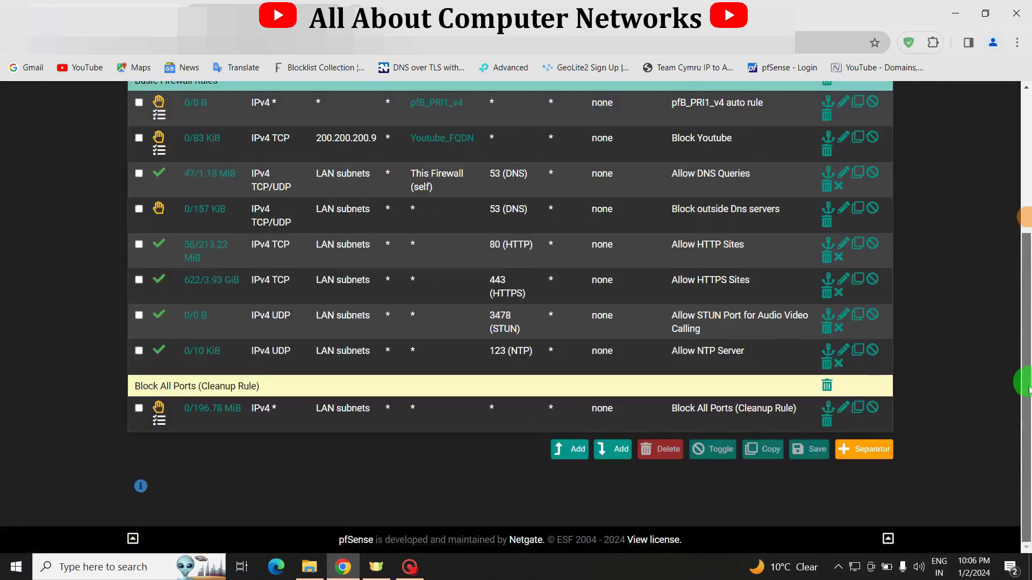
{"action": "left_click", "coordinate": [613, 450]}
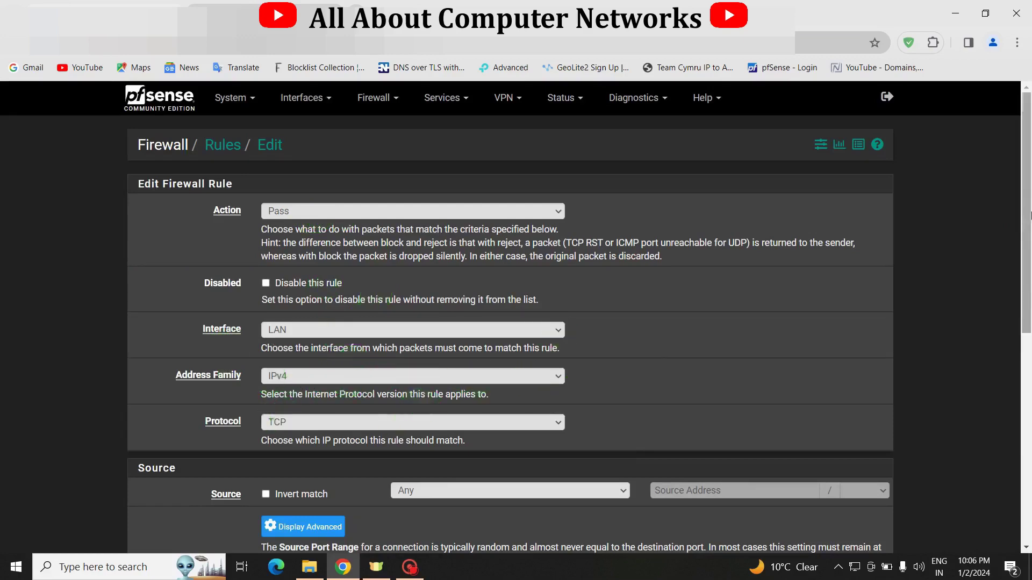
- Set the new rule's source to Address or Alias with the HR alias
{"action": "left_click_drag", "start_coordinate": [1026, 223], "coordinate": [1028, 311]}
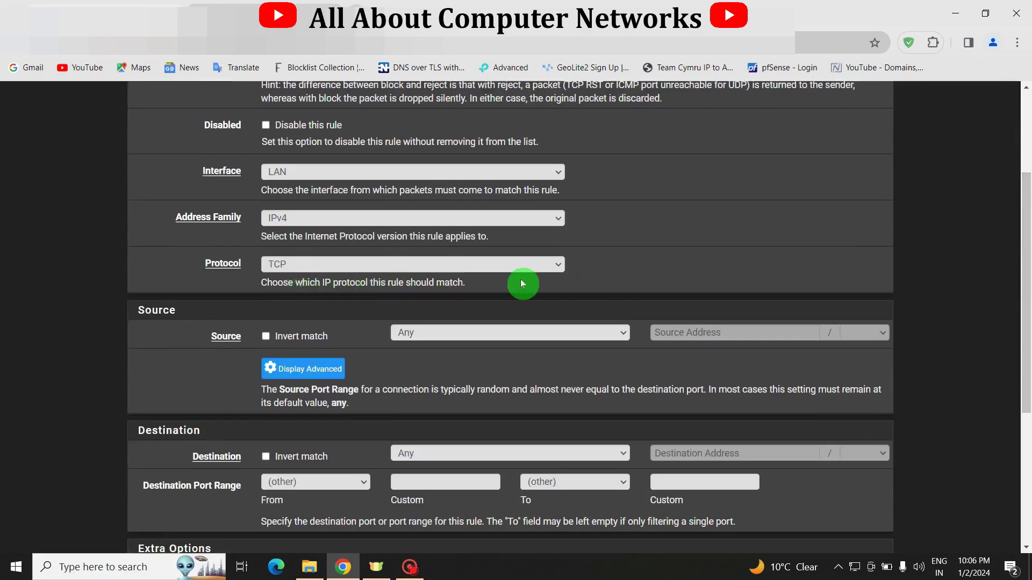
{"action": "left_click", "coordinate": [595, 338]}
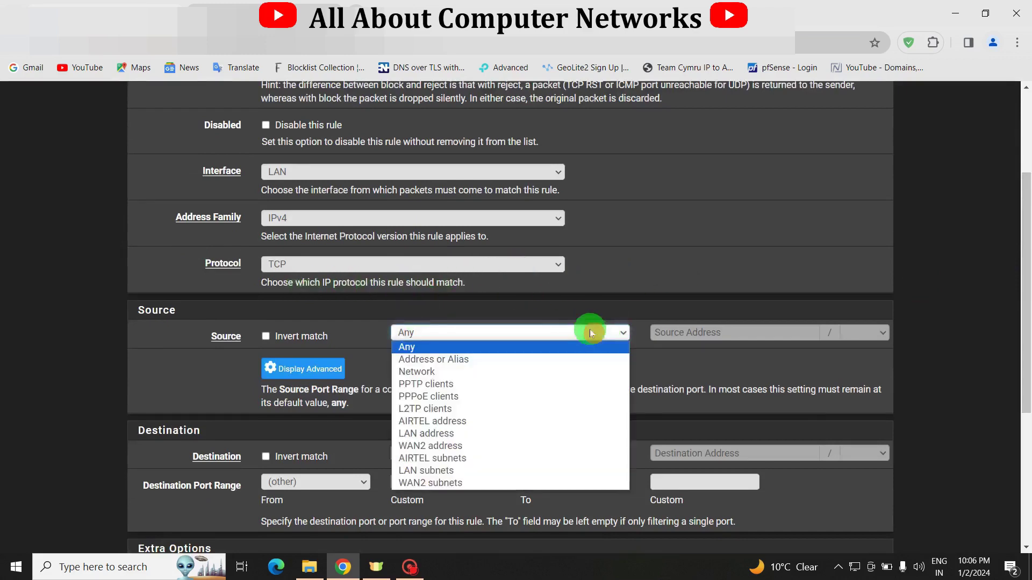
{"action": "left_click", "coordinate": [445, 365]}
{"action": "left_click", "coordinate": [681, 334]}
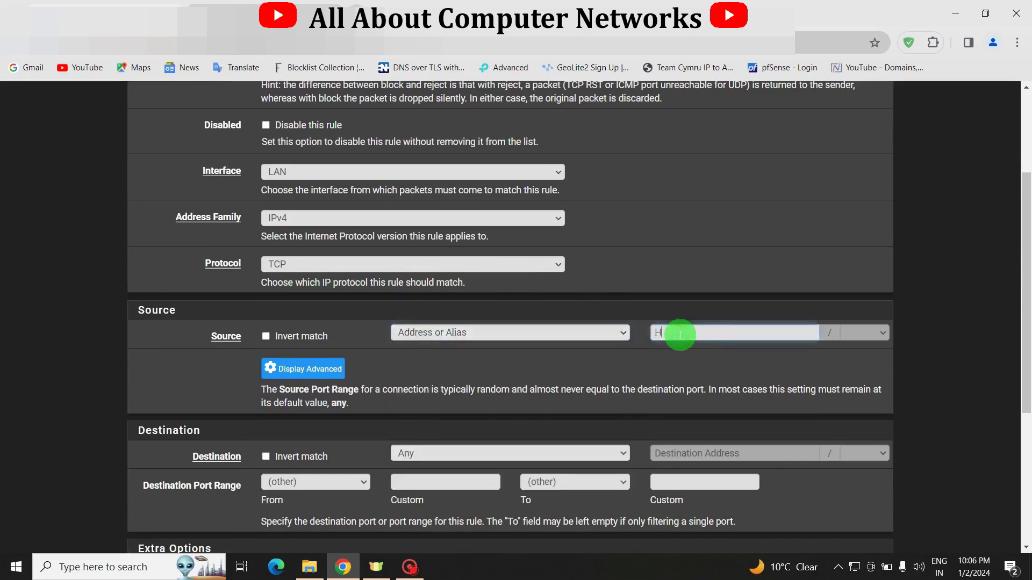
{"action": "type", "text": "H"}
{"action": "left_click", "coordinate": [675, 352]}
- Enter "Allow rule for HR" as the firewall rule's description
{"action": "scroll", "coordinate": [1026, 297], "scroll_direction": "down", "scroll_amount": 1}
{"action": "scroll", "coordinate": [1025, 297], "scroll_direction": "down", "scroll_amount": 2}
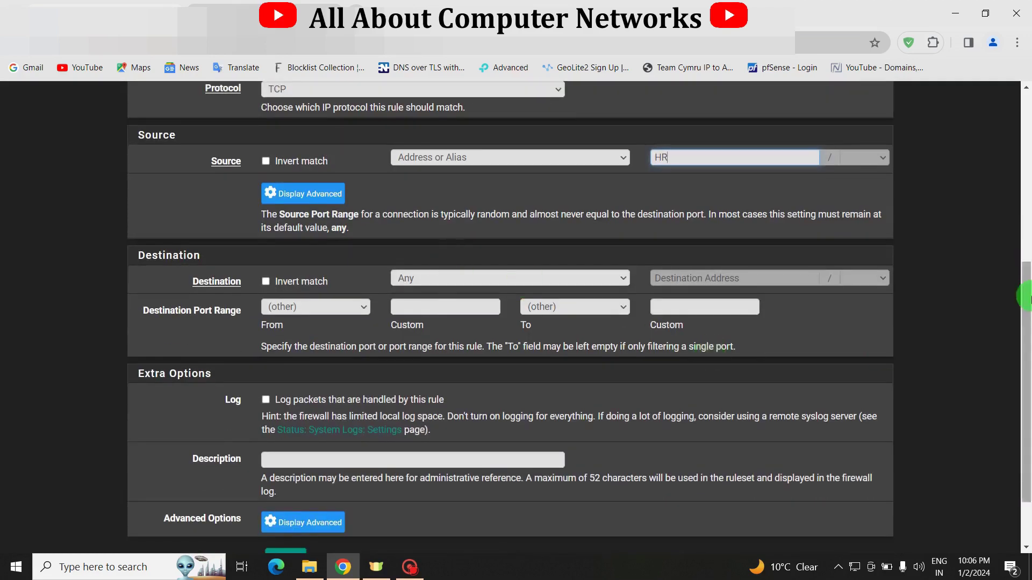
{"action": "scroll", "coordinate": [1024, 308], "scroll_direction": "down", "scroll_amount": 2}
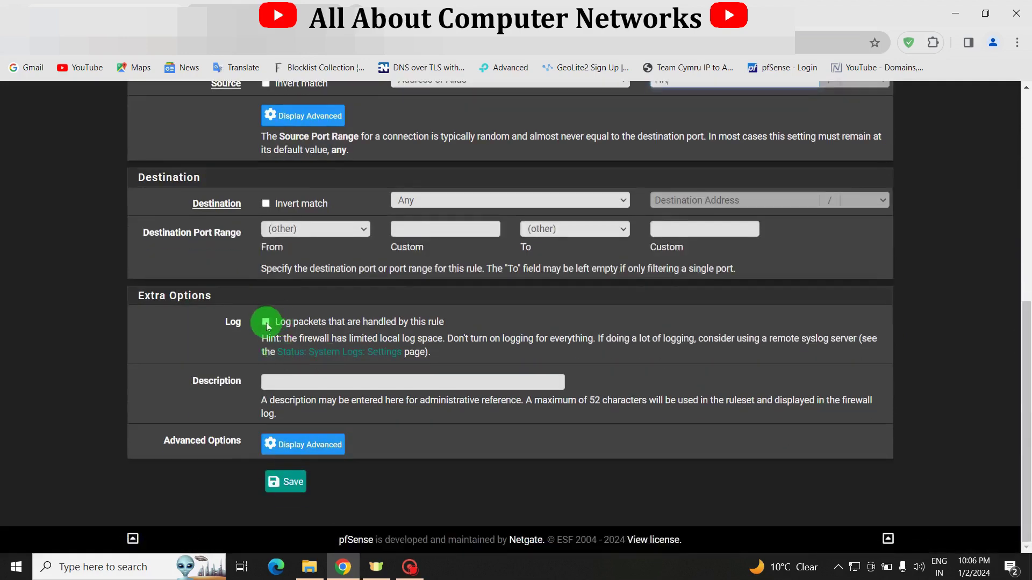
{"action": "left_click", "coordinate": [289, 382]}
{"action": "type", "text": "A"}
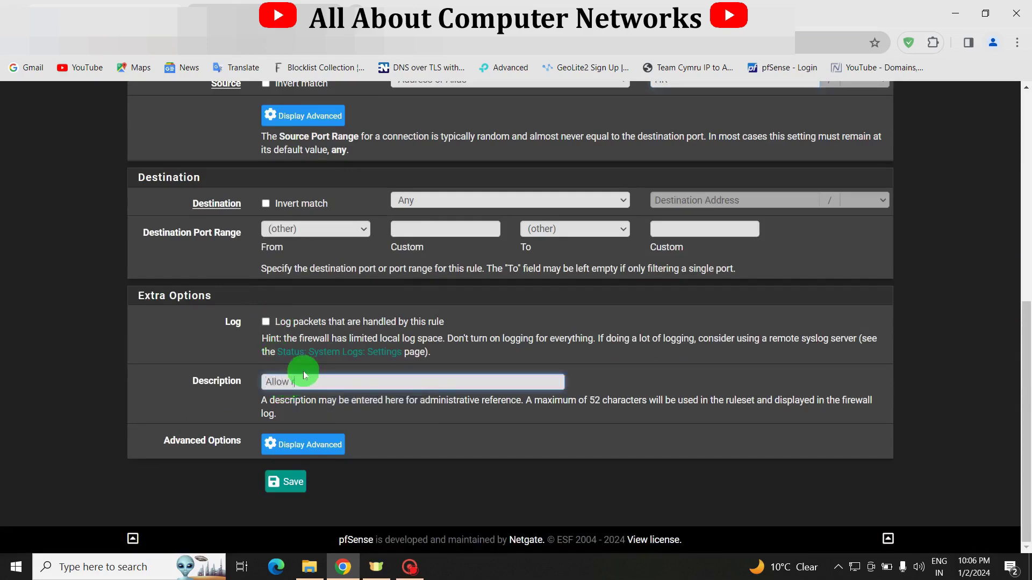
{"action": "type", "text": "llow rule for HR"}
- Set the HR rule's gateway in the advanced options to WAN_DHCP - 192.168.0.1 and save the rule
{"action": "left_click", "coordinate": [300, 449]}
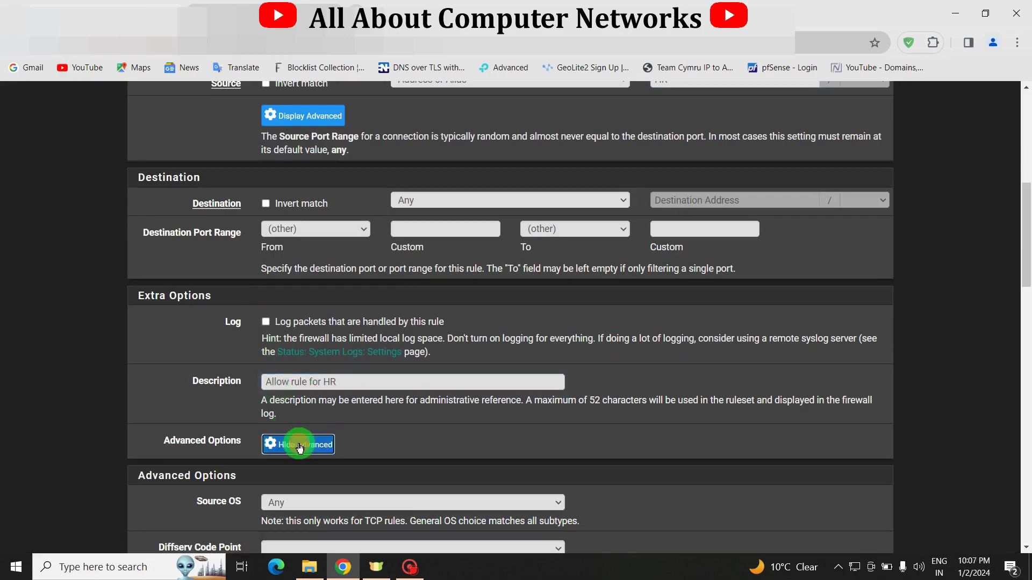
{"action": "left_click_drag", "start_coordinate": [1026, 263], "coordinate": [1002, 494]}
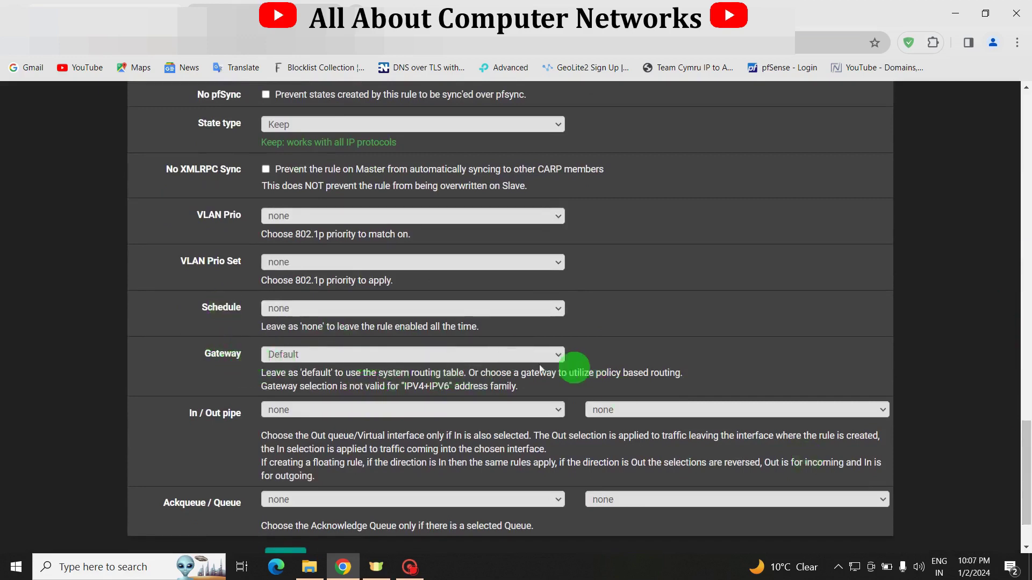
{"action": "left_click", "coordinate": [558, 354]}
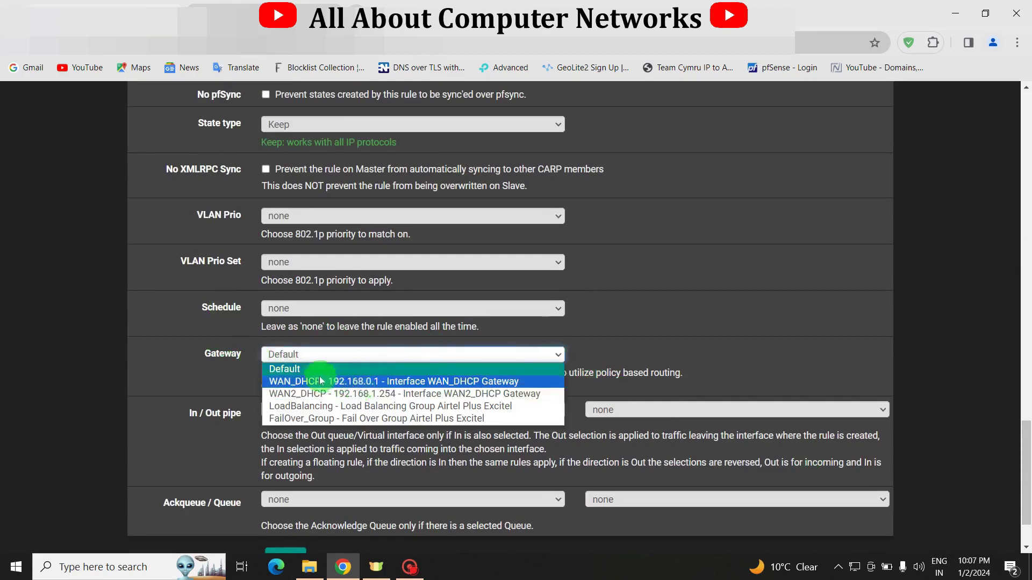
{"action": "left_click", "coordinate": [375, 383]}
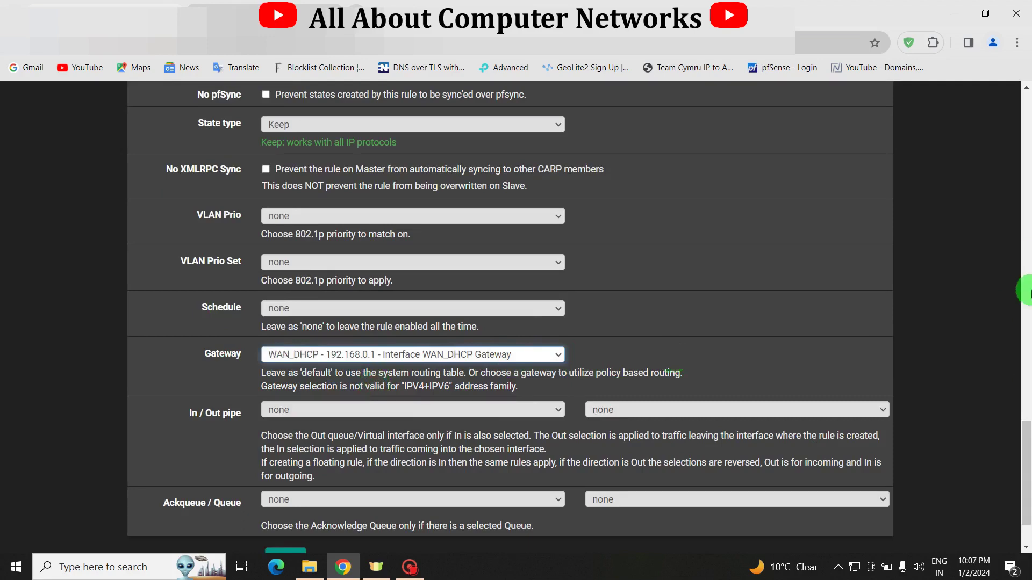
{"action": "scroll", "coordinate": [1015, 461], "scroll_direction": "down", "scroll_amount": 2}
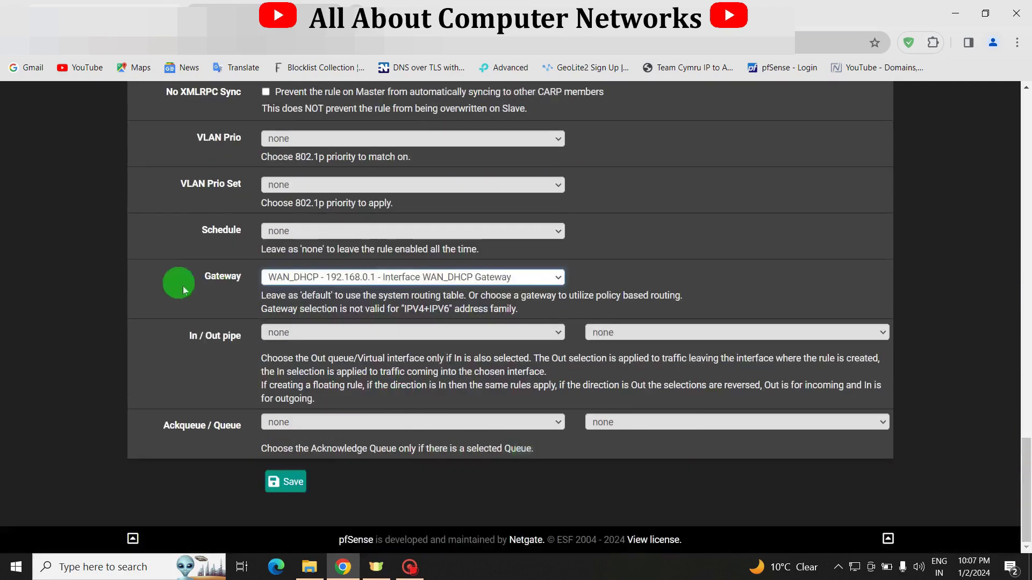
{"action": "left_click", "coordinate": [283, 482]}
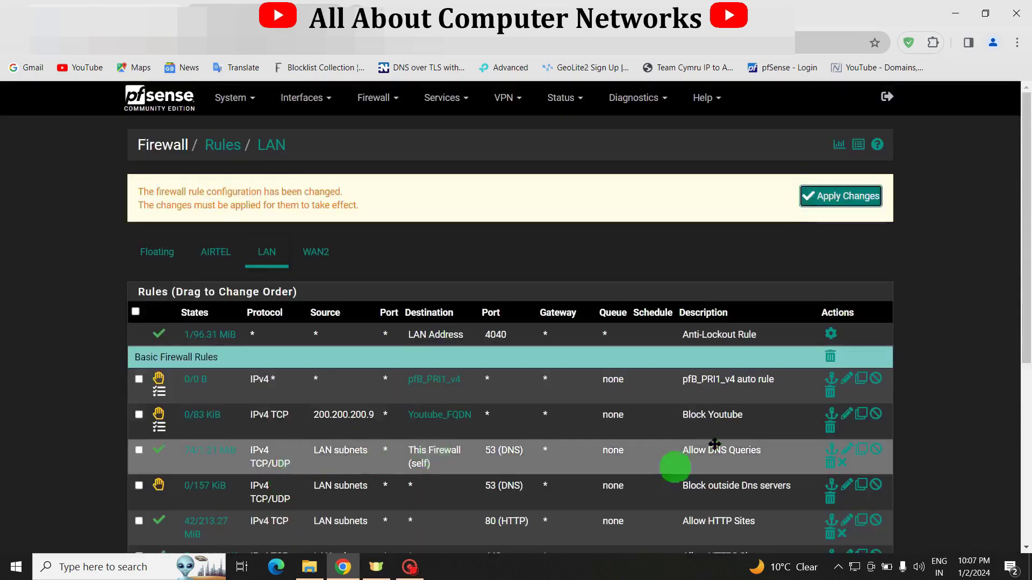
- Add a new rule at the end of the LAN list with its source set to Address or Alias using Data_Entry_Operator
{"action": "scroll", "coordinate": [1027, 231], "scroll_direction": "down", "scroll_amount": 6}
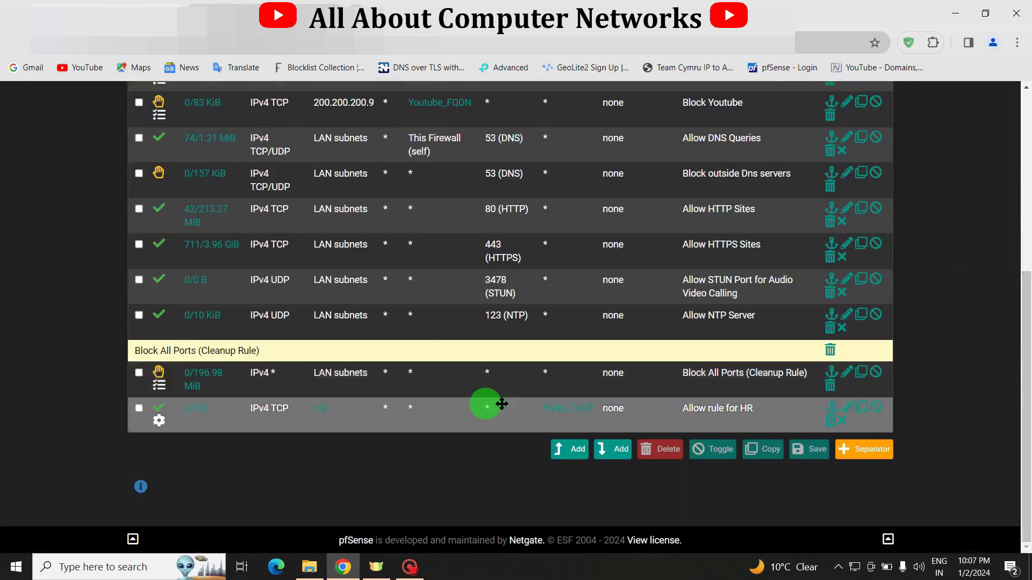
{"action": "left_click", "coordinate": [622, 450]}
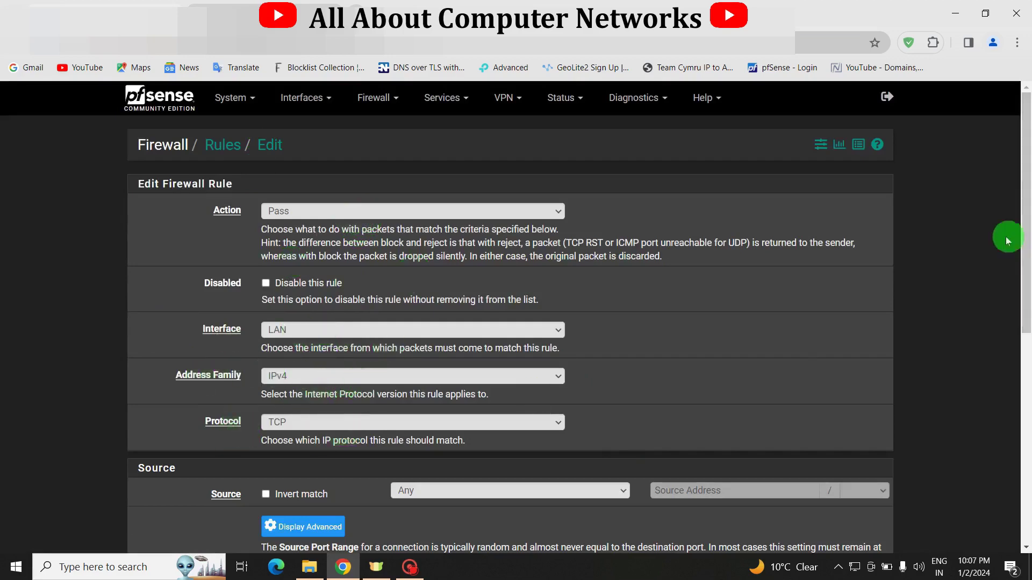
{"action": "left_click_drag", "start_coordinate": [1026, 237], "coordinate": [1025, 352]}
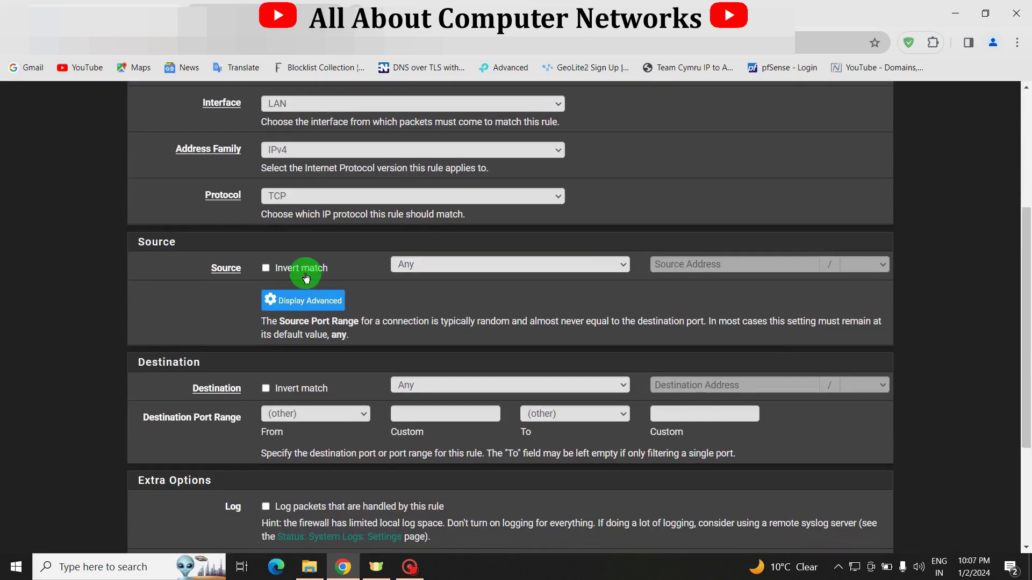
{"action": "left_click", "coordinate": [536, 265]}
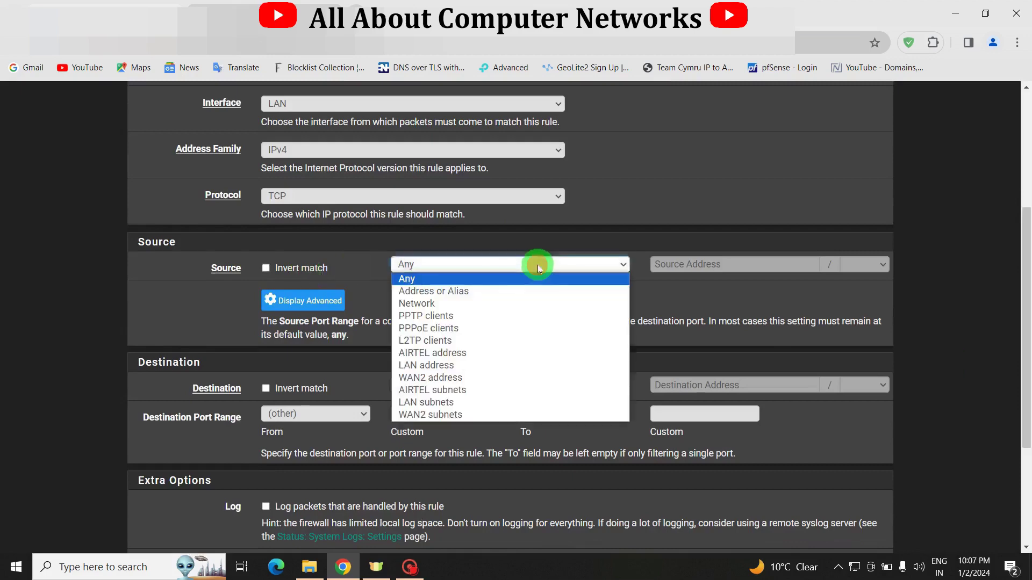
{"action": "left_click", "coordinate": [461, 291]}
{"action": "left_click", "coordinate": [692, 264]}
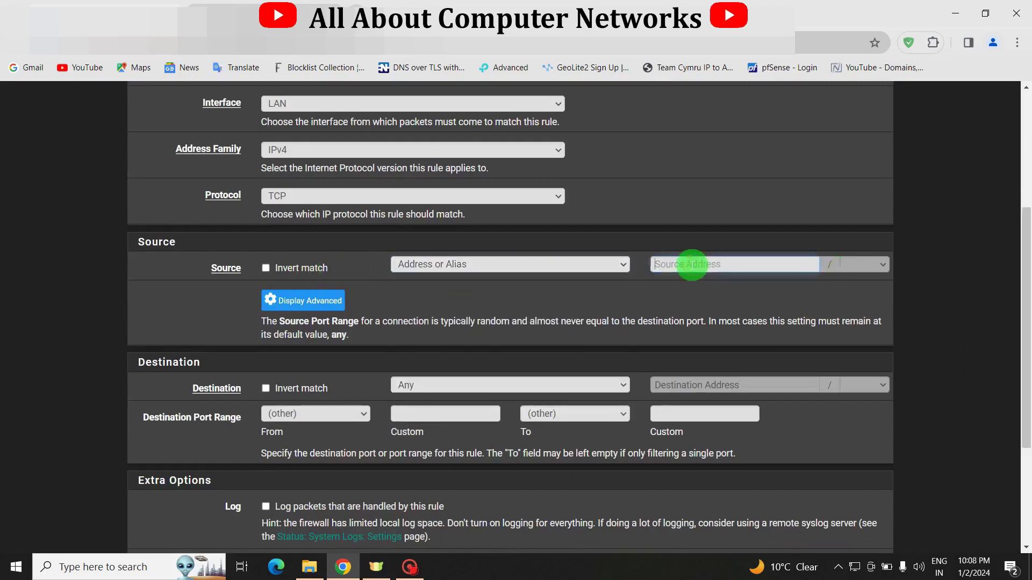
{"action": "type", "text": "Data"}
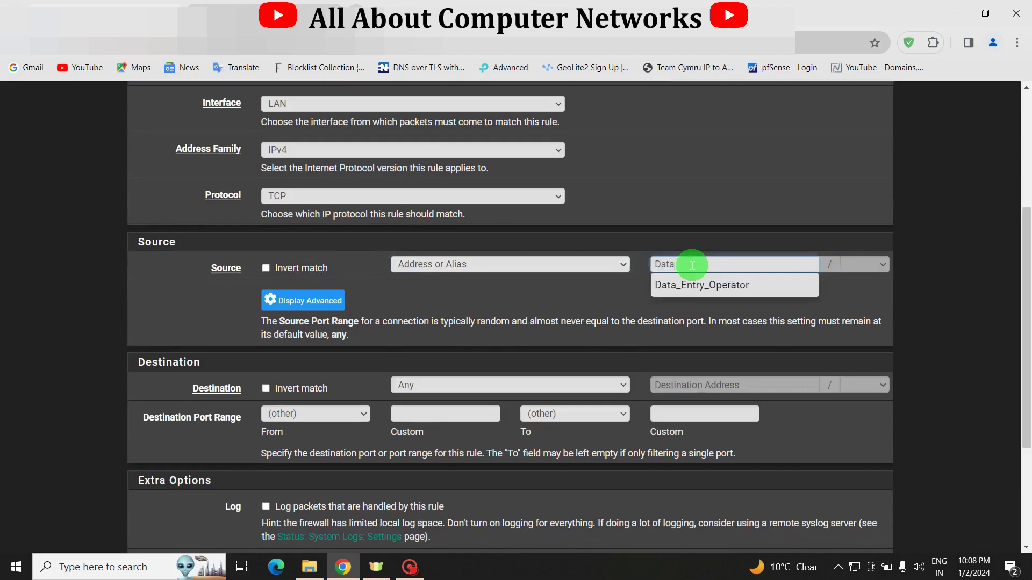
{"action": "left_click", "coordinate": [720, 283]}
- Enter "Allow Rule For data entry operator" as the new rule's description
{"action": "left_click_drag", "start_coordinate": [1026, 257], "coordinate": [1026, 317]}
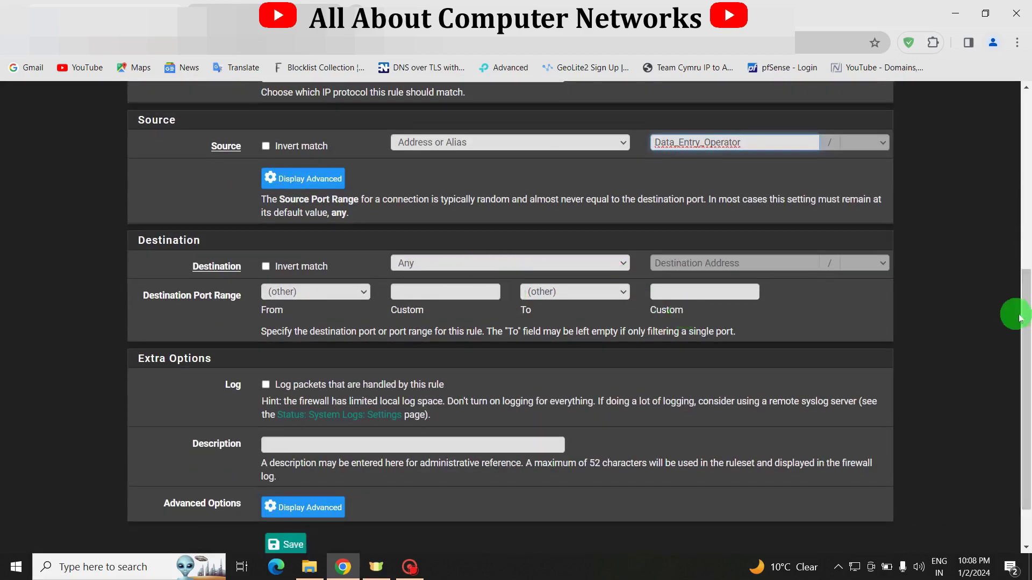
{"action": "left_click_drag", "start_coordinate": [1024, 310], "coordinate": [1028, 388]}
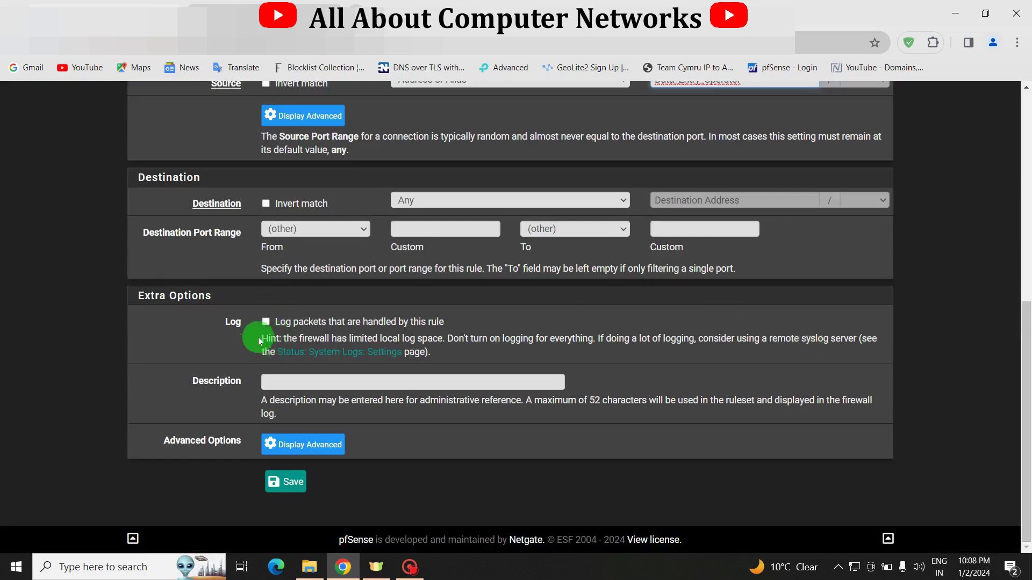
{"action": "left_click", "coordinate": [282, 381]}
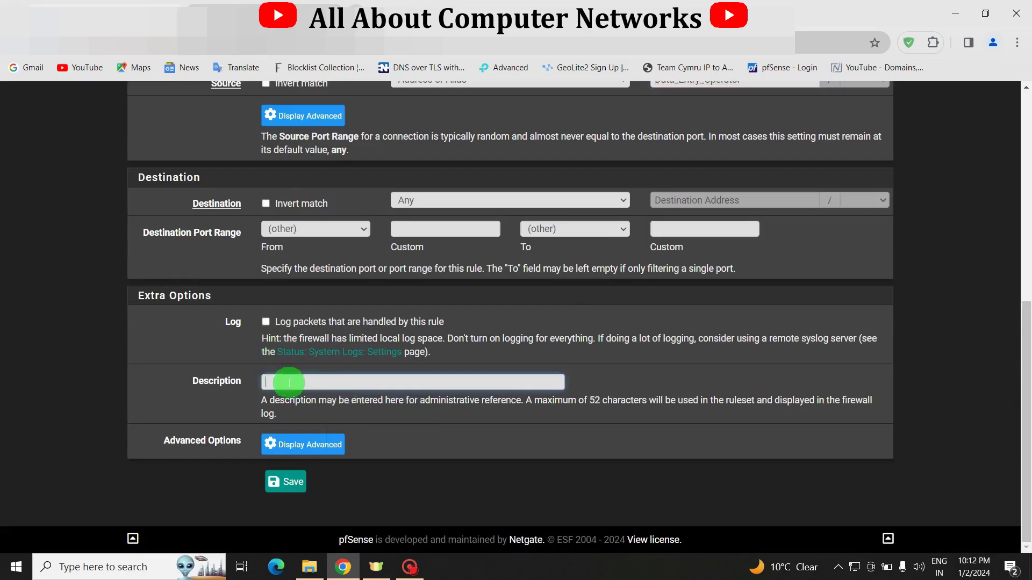
{"action": "type", "text": "Allow R"}
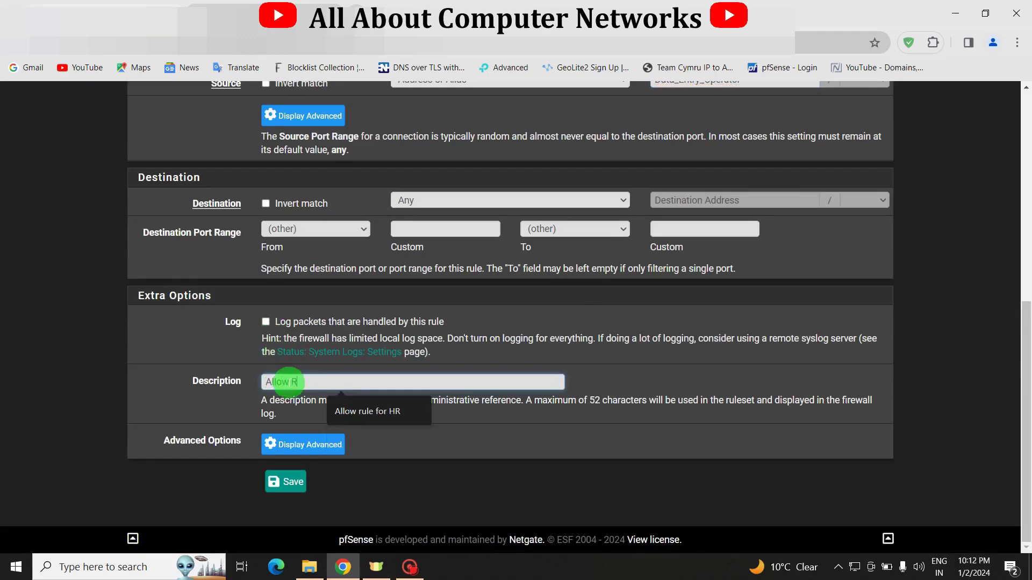
{"action": "type", "text": "uleF"}
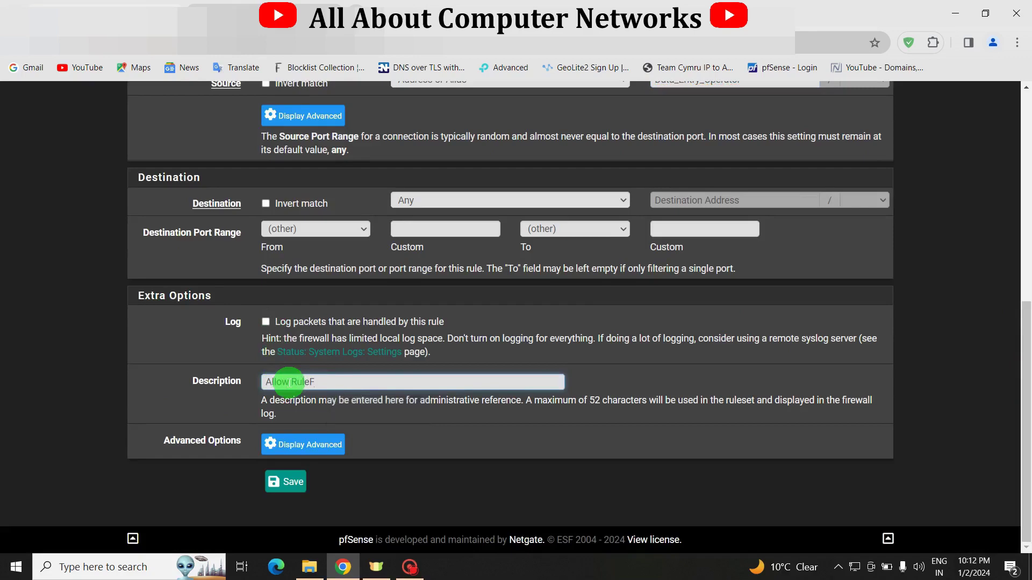
{"action": "type", "text": "or data entry operator"}
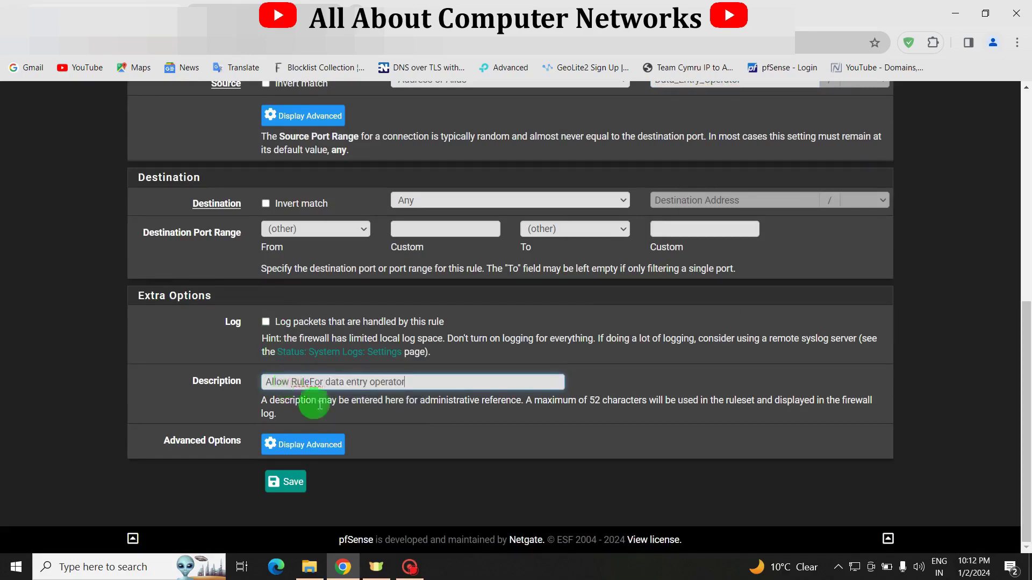
{"action": "left_click", "coordinate": [309, 382]}
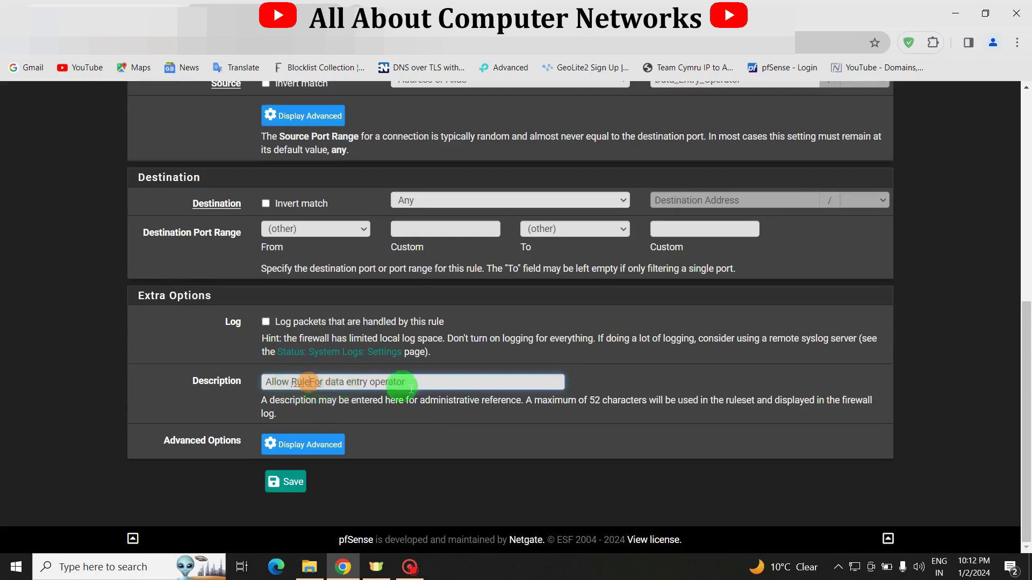
- Set the data entry operator rule's gateway in the advanced options to WAN2_DHCP - 192.168.1.254, save the rule and apply the changes
{"action": "left_click", "coordinate": [302, 450]}
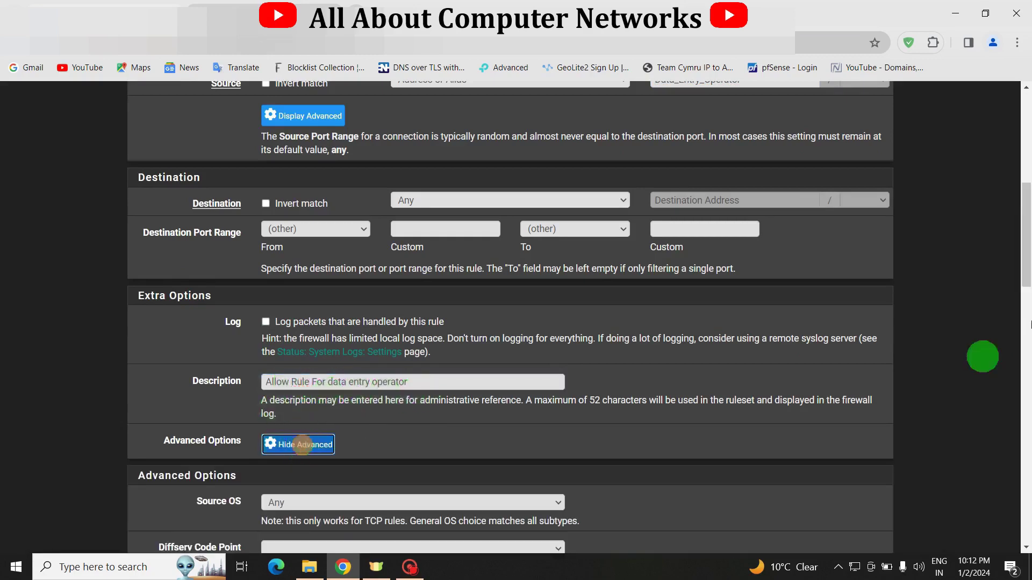
{"action": "left_click_drag", "start_coordinate": [1025, 231], "coordinate": [1022, 467]}
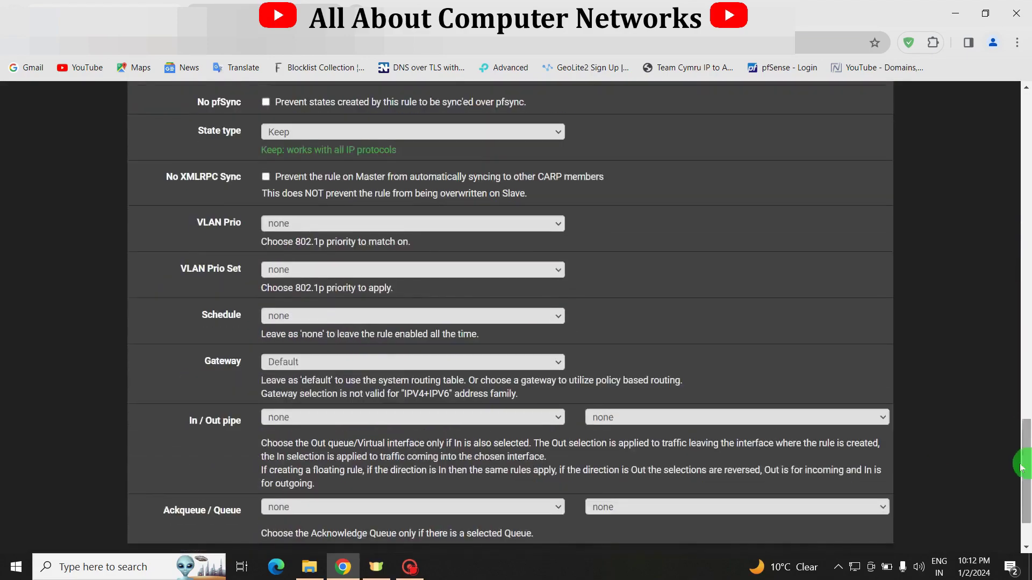
{"action": "left_click", "coordinate": [475, 362]}
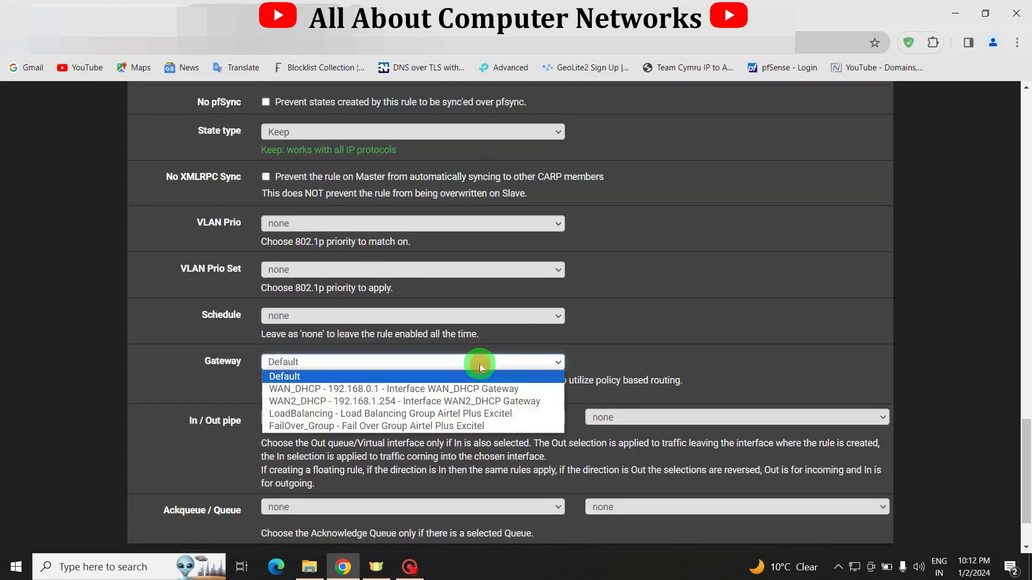
{"action": "left_click", "coordinate": [402, 402]}
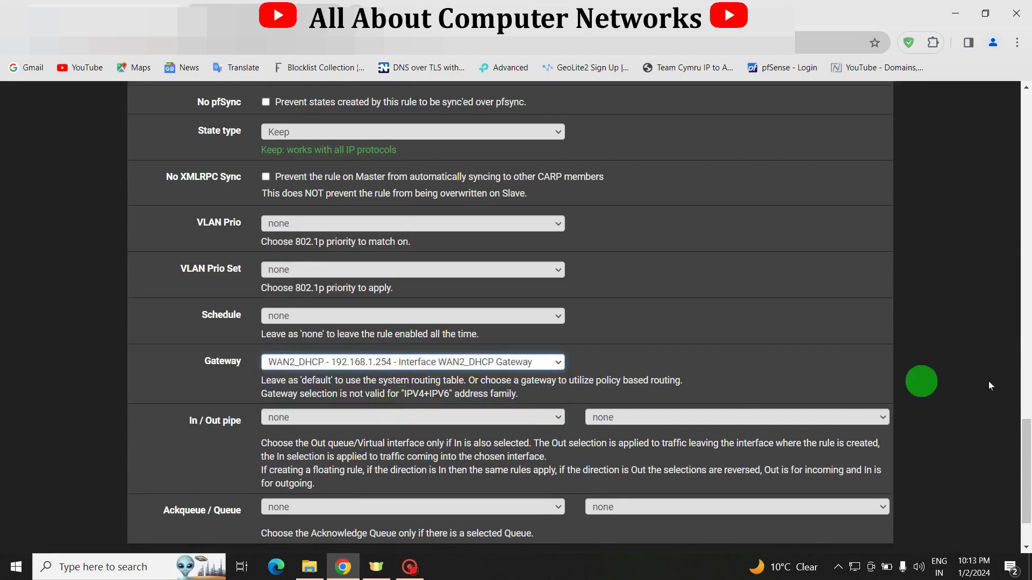
{"action": "left_click_drag", "start_coordinate": [1025, 453], "coordinate": [1027, 476]}
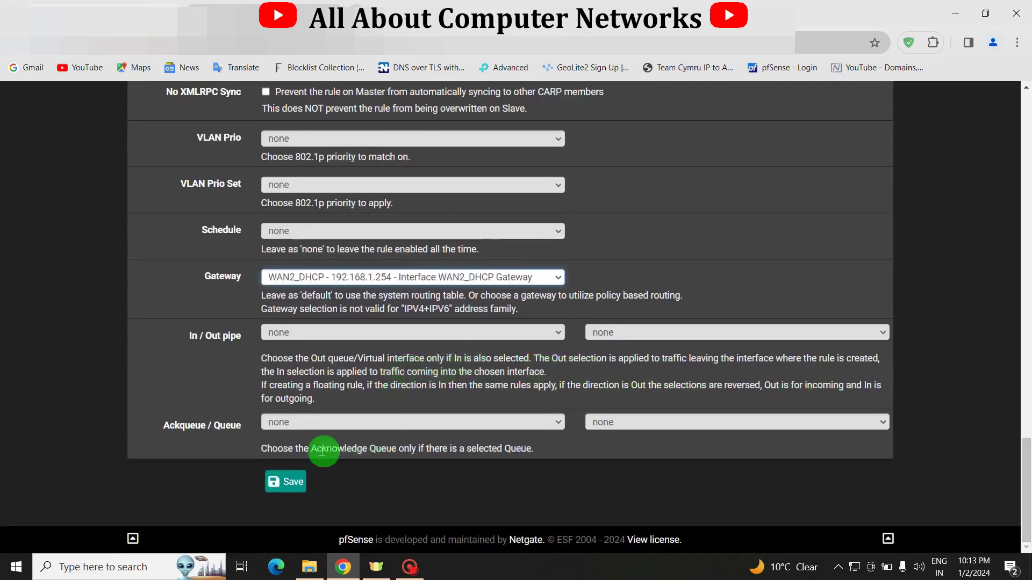
{"action": "left_click", "coordinate": [287, 485]}
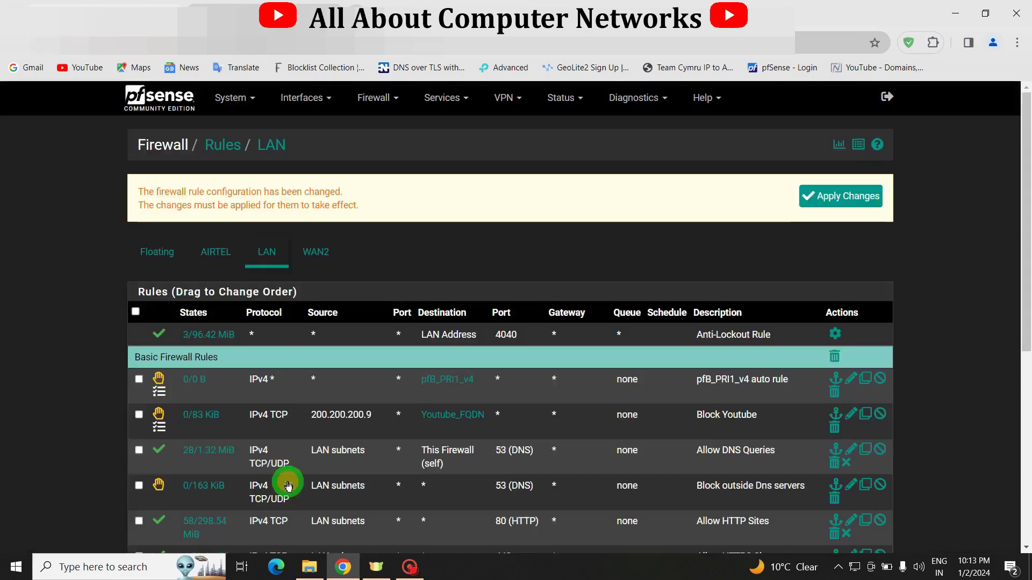
{"action": "left_click", "coordinate": [841, 196]}
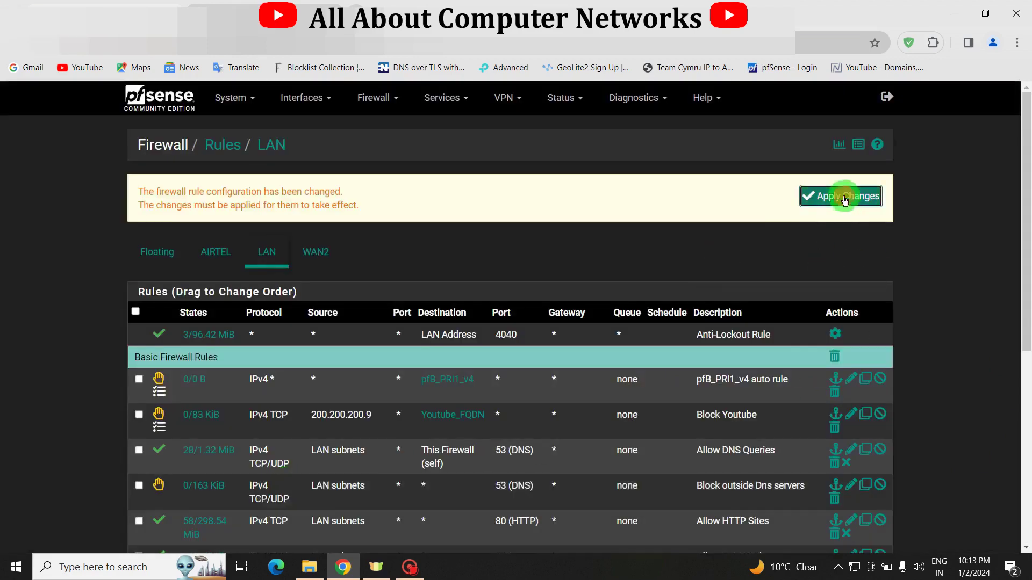
- Move the HR and data entry operator rules directly below the Block outside Dns servers rule, then save and apply the order
{"action": "left_click_drag", "start_coordinate": [1028, 184], "coordinate": [1023, 409]}
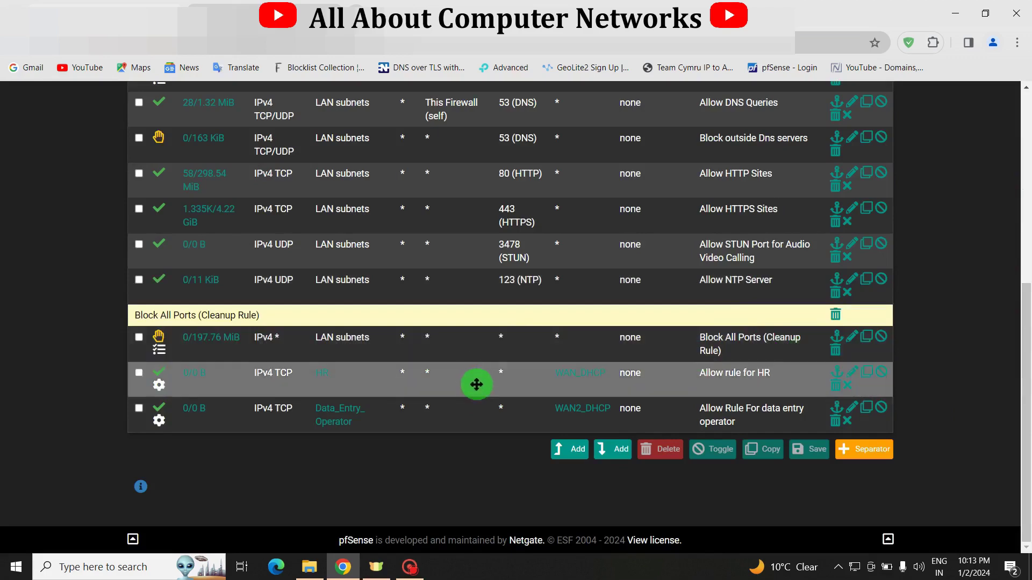
{"action": "left_click_drag", "start_coordinate": [477, 378], "coordinate": [481, 183]}
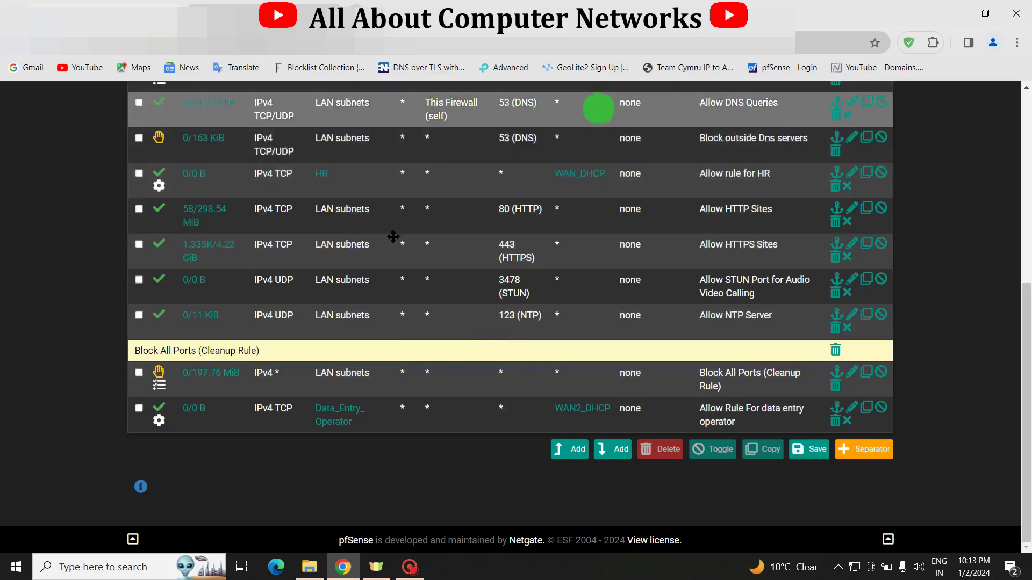
{"action": "left_click_drag", "start_coordinate": [478, 419], "coordinate": [498, 207]}
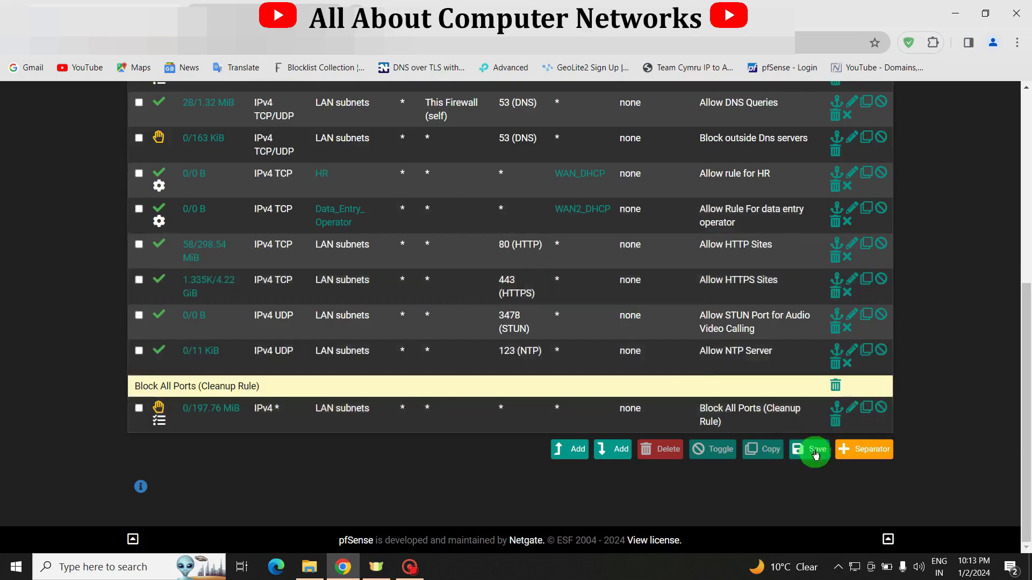
{"action": "left_click", "coordinate": [810, 451]}
{"action": "left_click", "coordinate": [833, 197]}
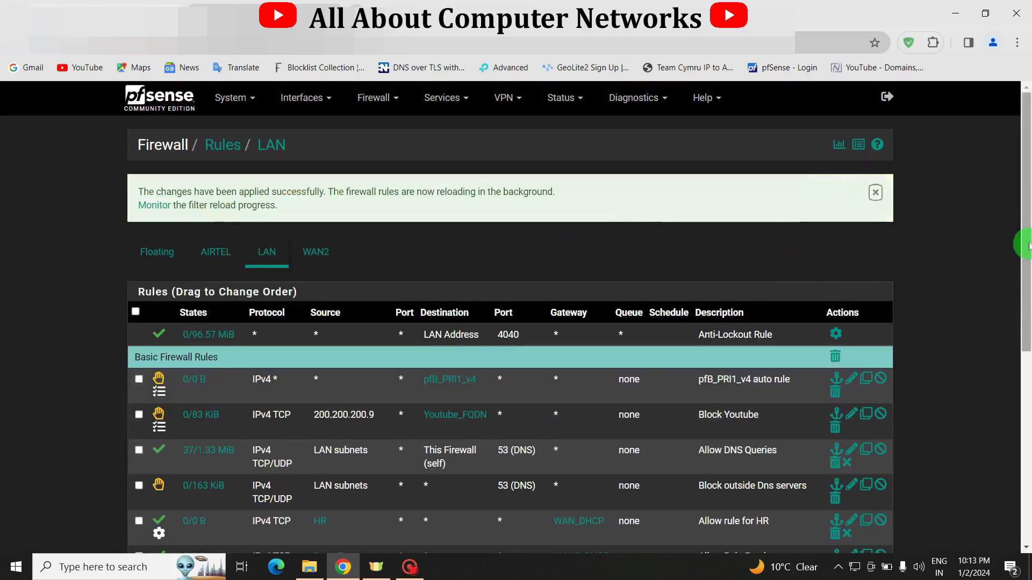
- Examine the source aliases and gateways of the HR and data entry operator rules in the LAN list
{"action": "left_click_drag", "start_coordinate": [1022, 242], "coordinate": [1021, 378]}
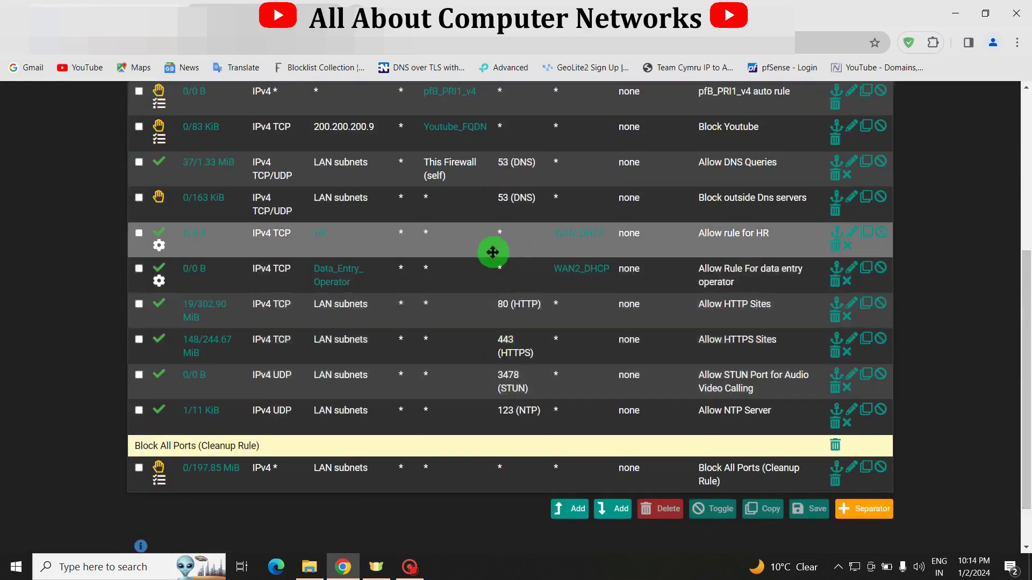
{"action": "mouse_move", "coordinate": [341, 225]}
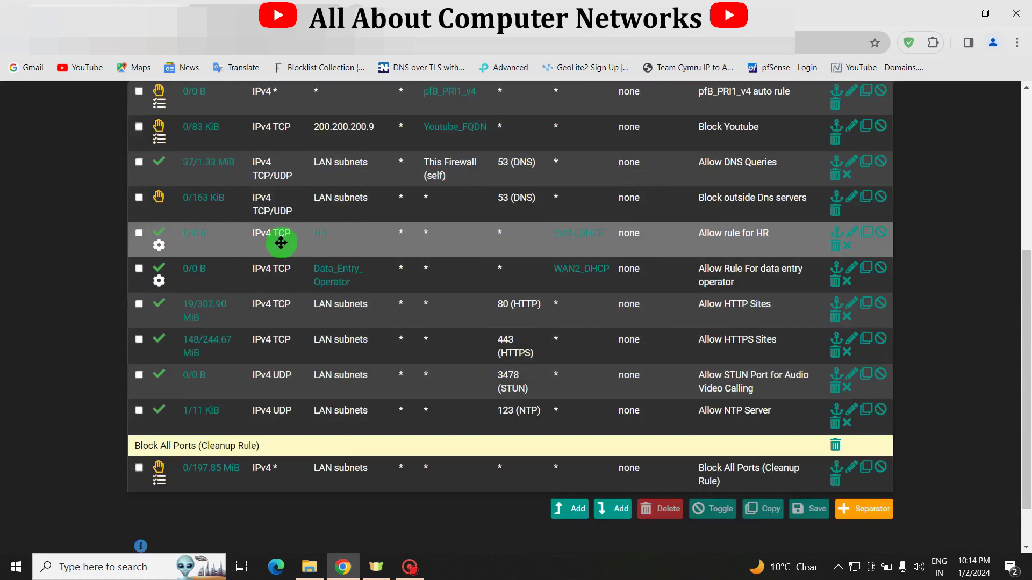
{"action": "mouse_move", "coordinate": [559, 237]}
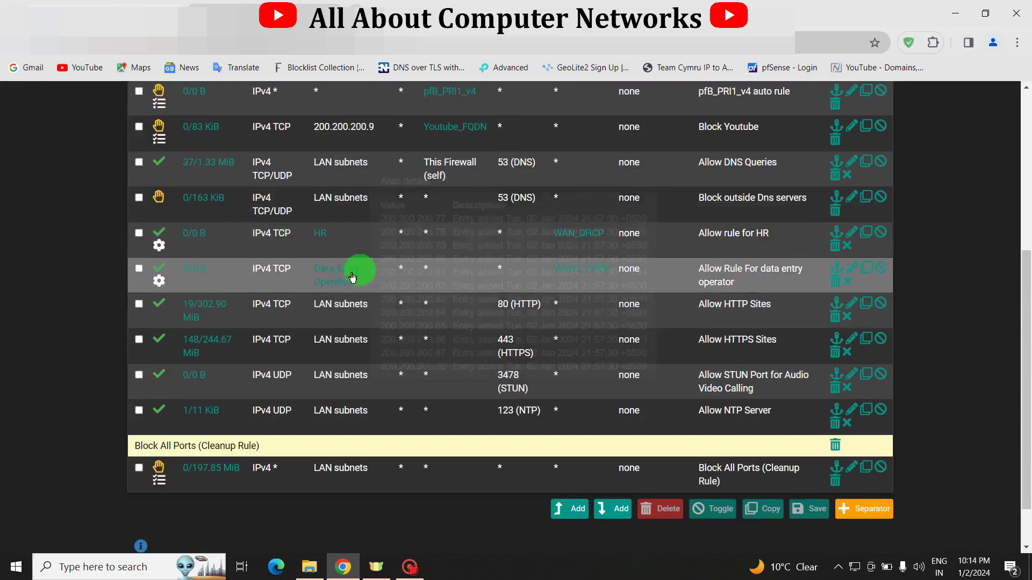
{"action": "mouse_move", "coordinate": [348, 278]}
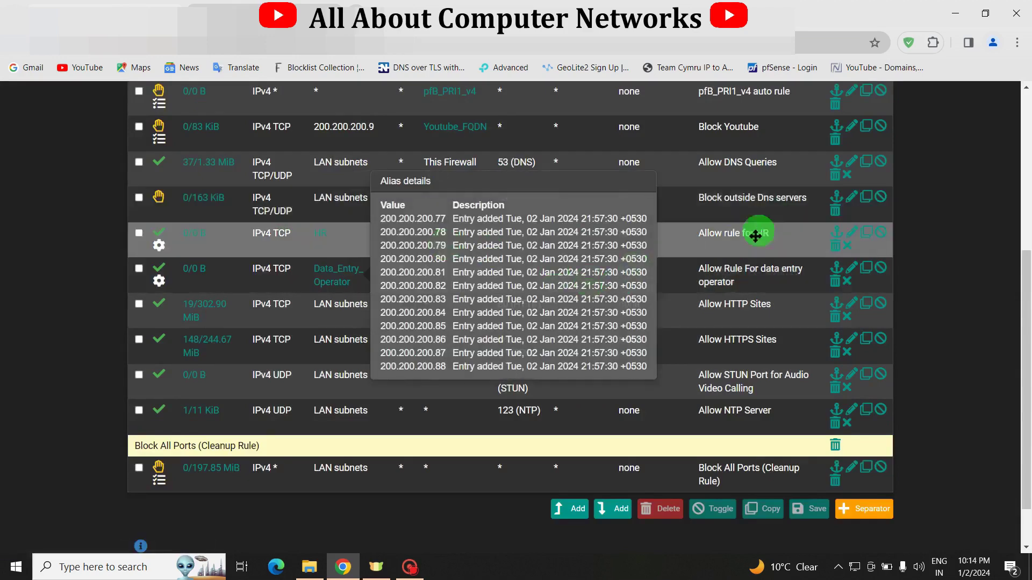
{"action": "mouse_move", "coordinate": [580, 275]}
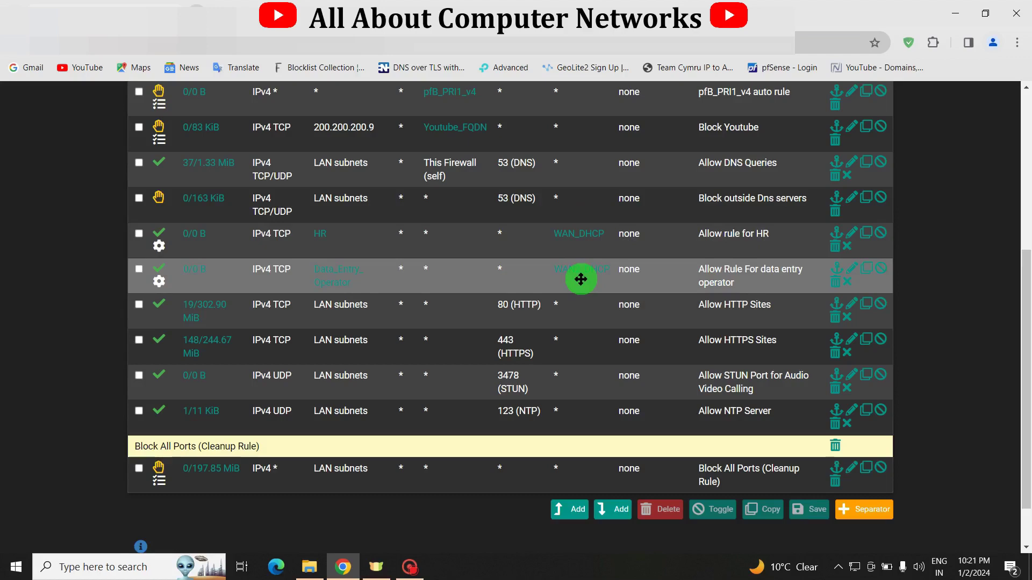
{"action": "left_click_drag", "start_coordinate": [581, 279], "coordinate": [588, 253]}
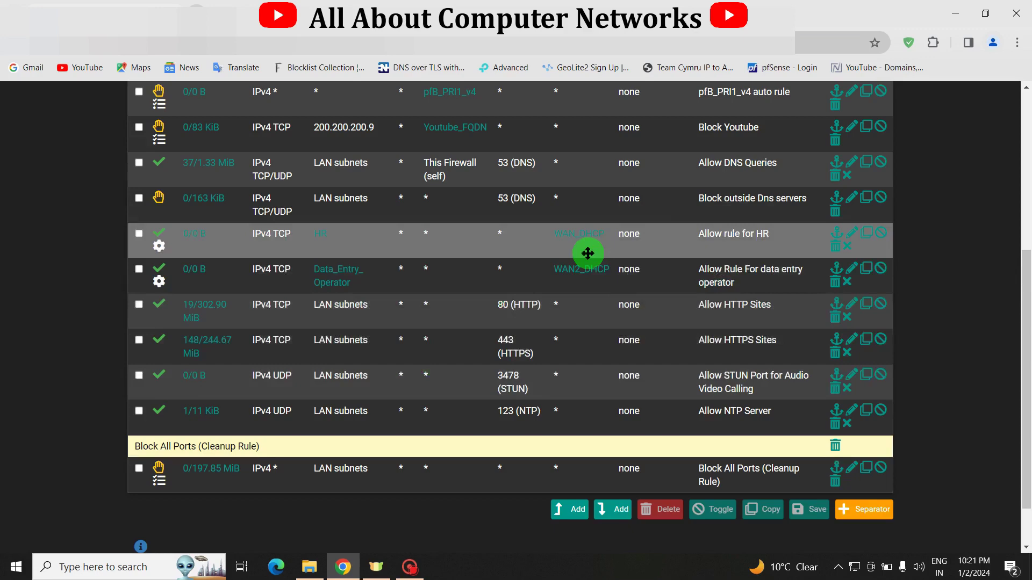
- Duplicate the HR rule and set the copy's action to Reject
{"action": "left_click_drag", "start_coordinate": [588, 253], "coordinate": [871, 236]}
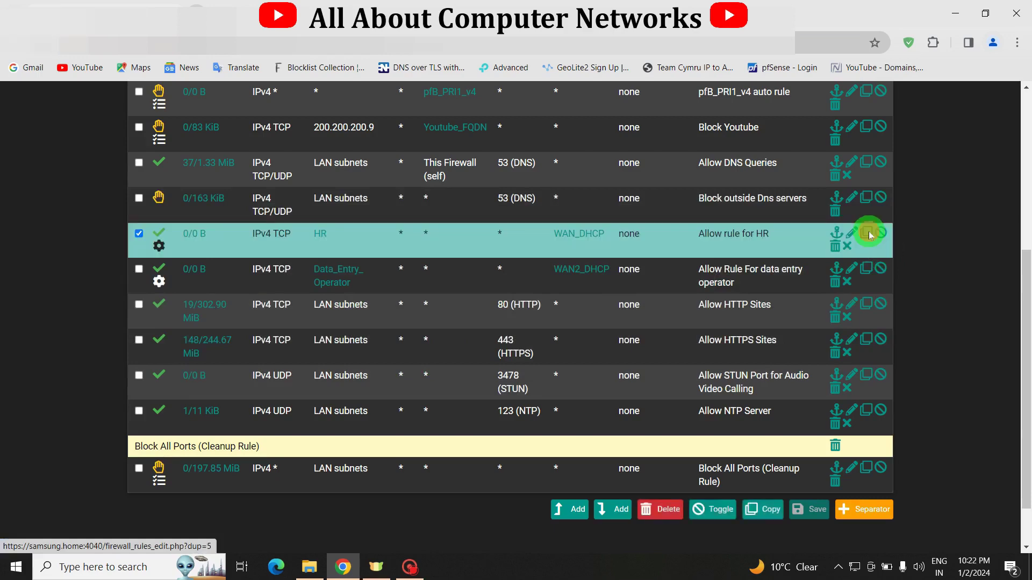
{"action": "left_click", "coordinate": [870, 235]}
{"action": "left_click", "coordinate": [510, 211]}
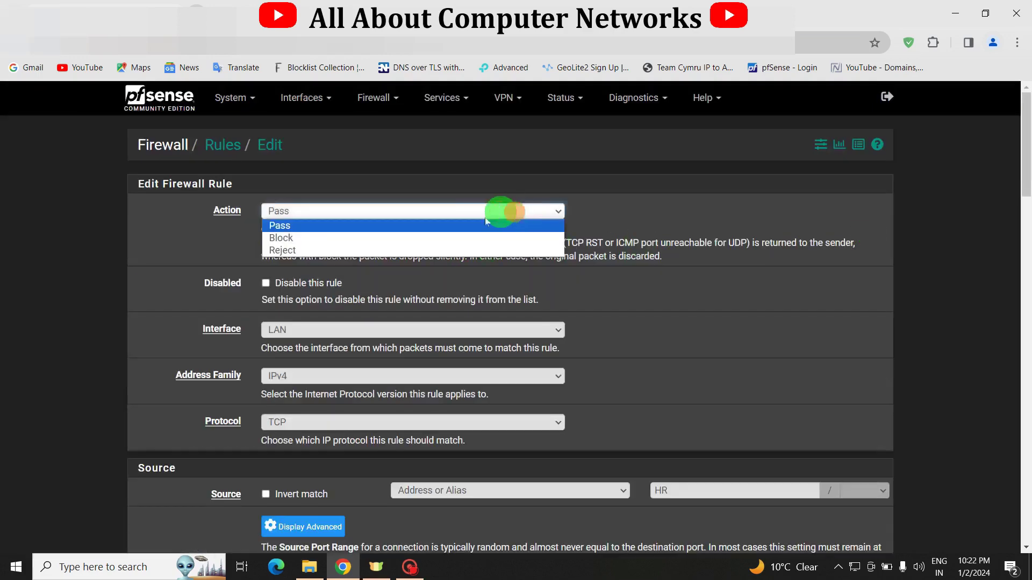
{"action": "left_click", "coordinate": [392, 251]}
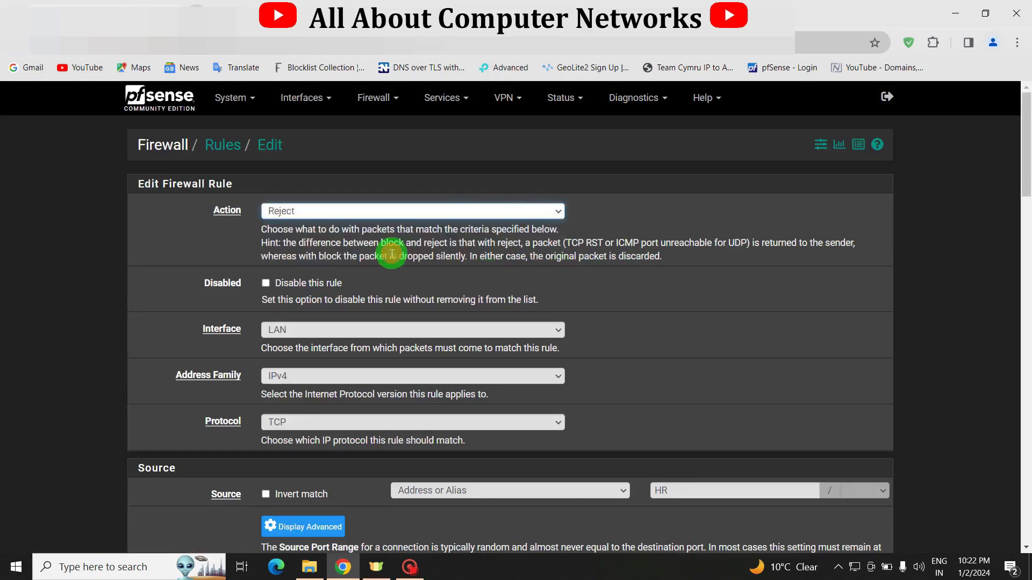
- Set the gateway of the copied HR reject rule to Default
{"action": "left_click_drag", "start_coordinate": [1028, 169], "coordinate": [1027, 503]}
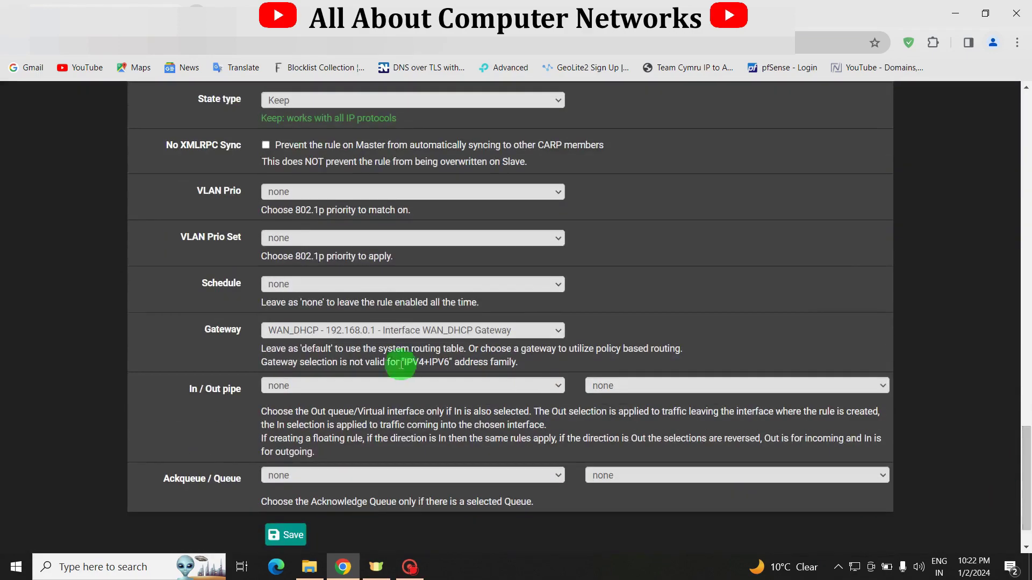
{"action": "left_click", "coordinate": [557, 330]}
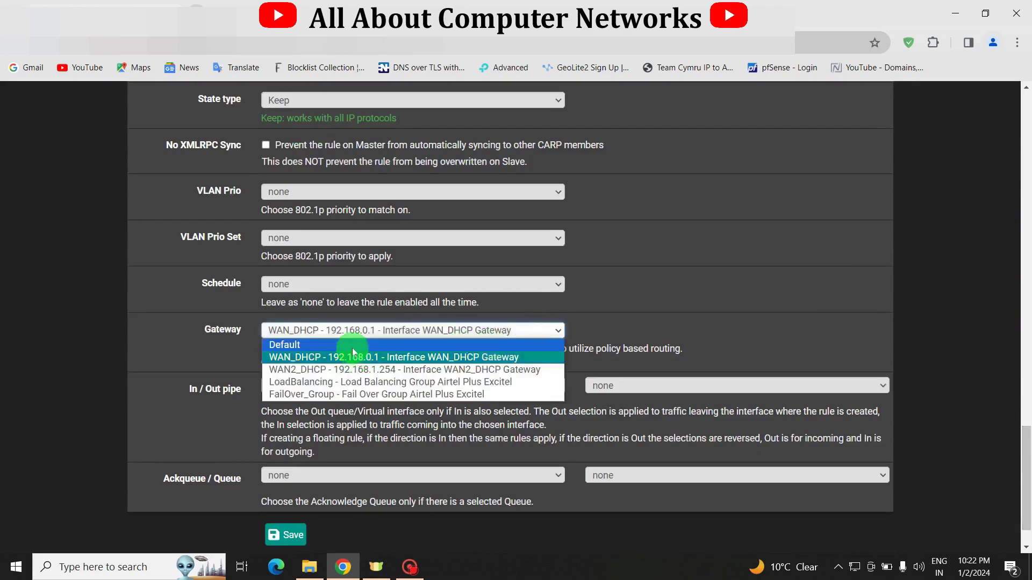
{"action": "left_click", "coordinate": [353, 346]}
{"action": "mouse_move", "coordinate": [1024, 464]}
{"action": "left_mouse_down"}
{"action": "mouse_move", "coordinate": [1028, 172]}
{"action": "mouse_move", "coordinate": [1026, 475]}
{"action": "left_mouse_up"}
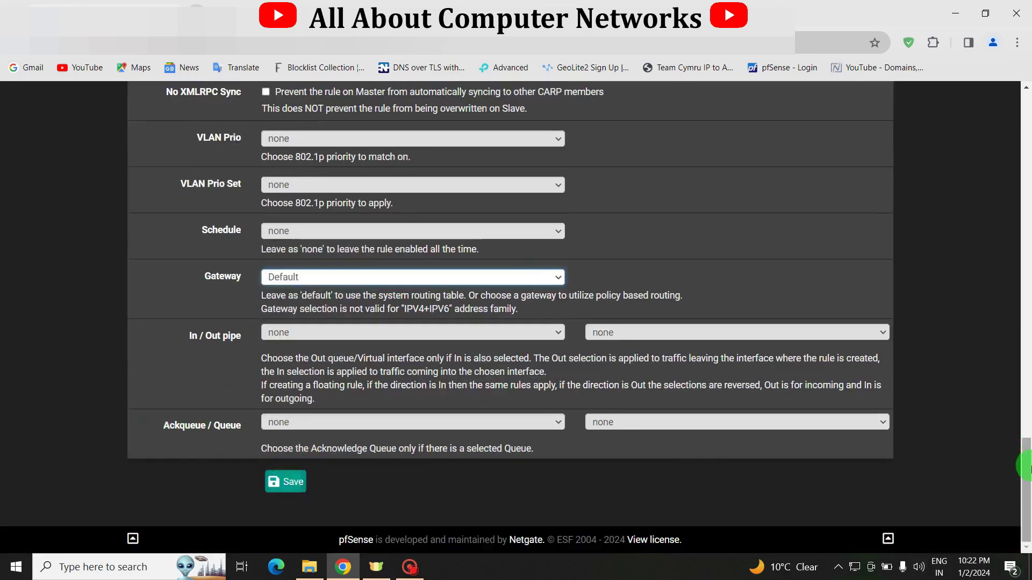
- Change the copied HR rule's description to "Block rule for HR" and save the rule
{"action": "left_click_drag", "start_coordinate": [1025, 463], "coordinate": [1027, 221]}
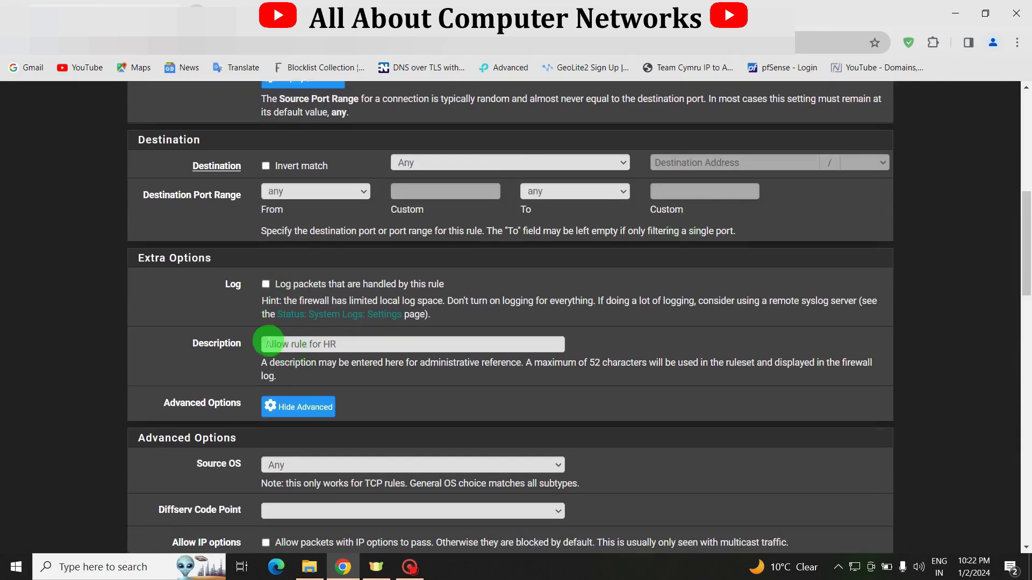
{"action": "left_click", "coordinate": [288, 345]}
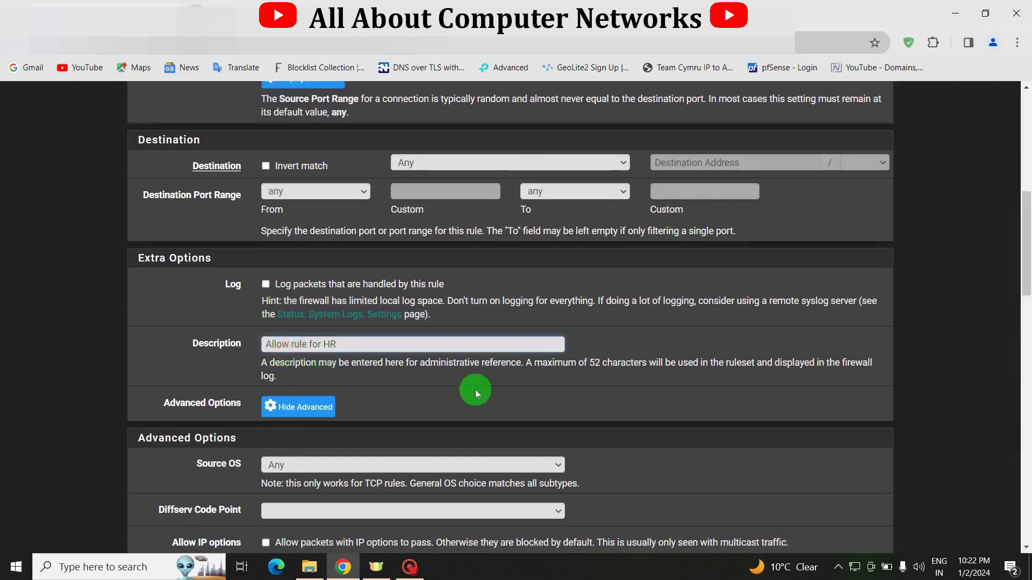
{"action": "key", "text": "BackSpace"}
{"action": "key", "text": "BackSpace"}
{"action": "key", "text": "BackSpace"}
{"action": "key", "text": "BackSpace"}
{"action": "key", "text": "BackSpace"}
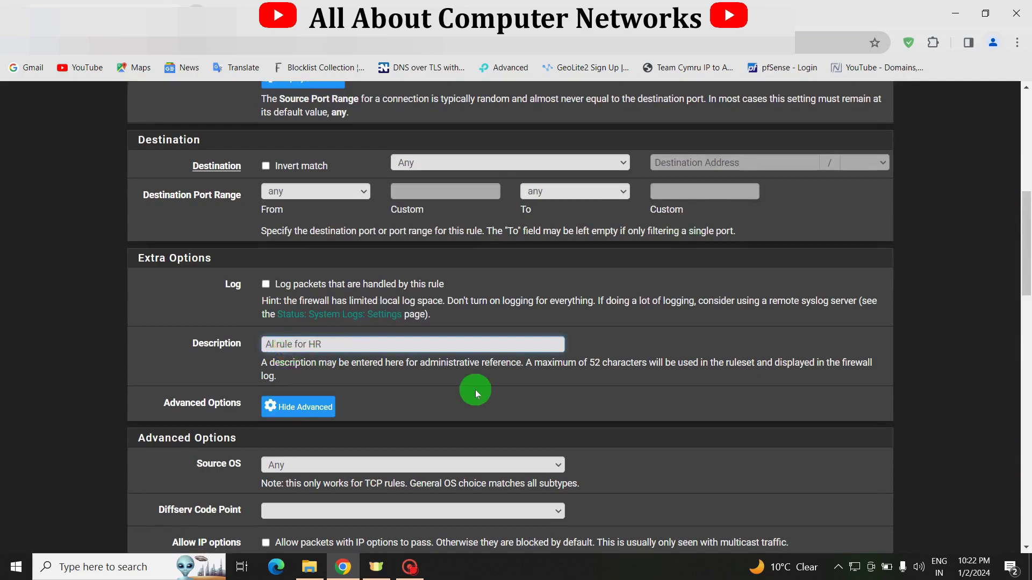
{"action": "type", "text": "Block"}
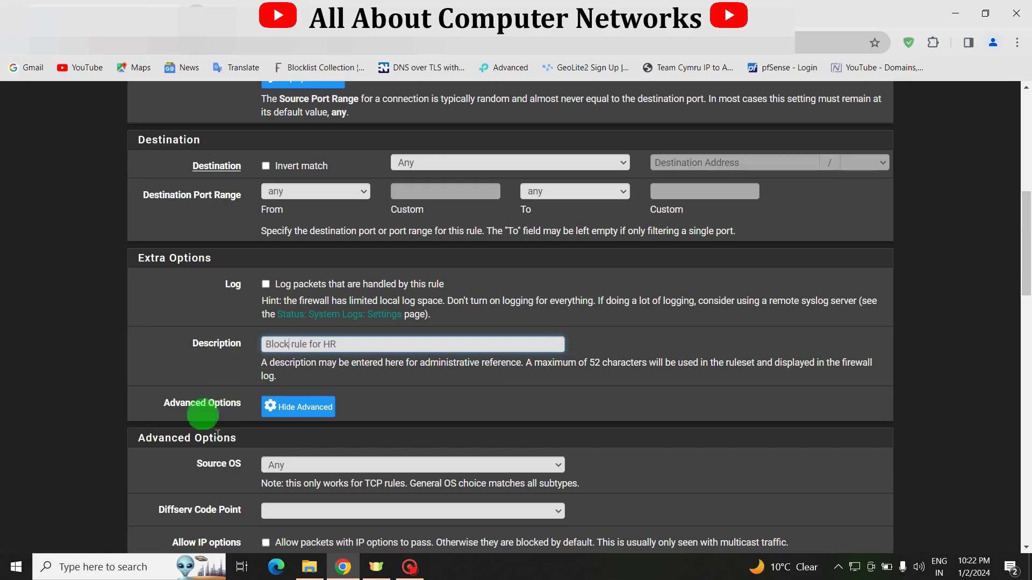
{"action": "left_click_drag", "start_coordinate": [1026, 253], "coordinate": [1028, 529]}
{"action": "left_click", "coordinate": [285, 482]}
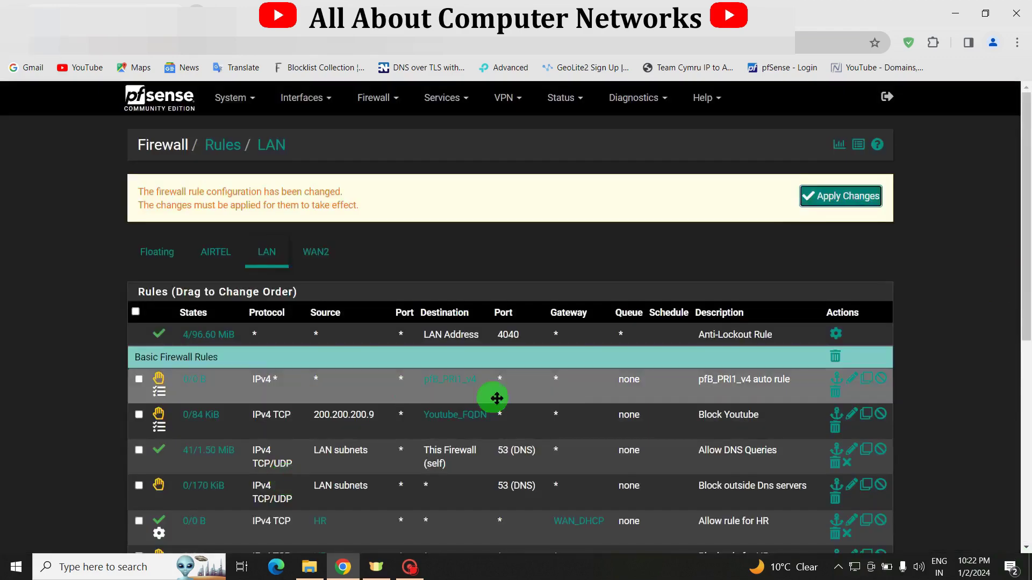
- Duplicate the allow rule for the data entry operator and set the copy's action to Reject
{"action": "left_click_drag", "start_coordinate": [1024, 226], "coordinate": [1019, 380]}
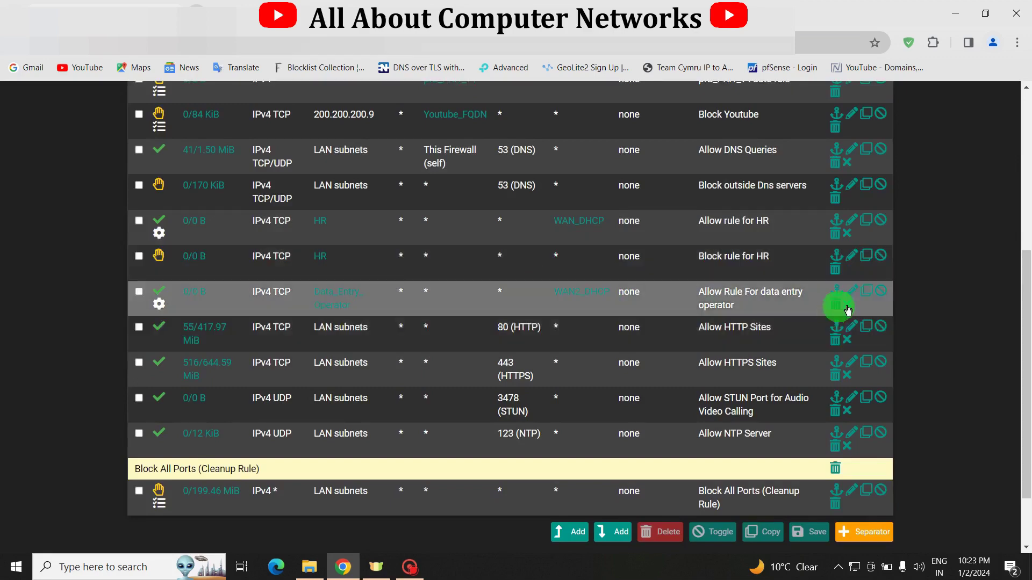
{"action": "left_click", "coordinate": [863, 299]}
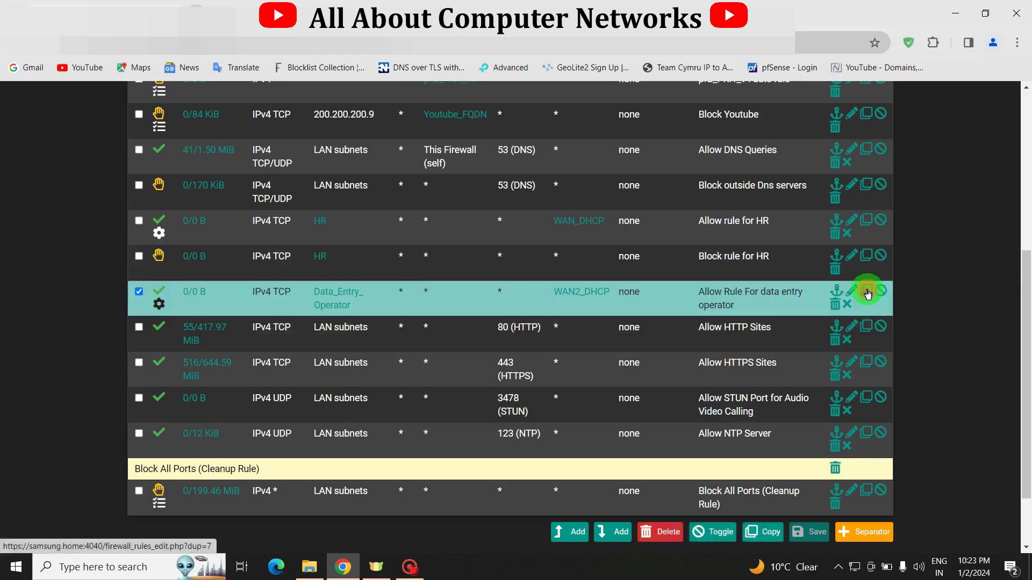
{"action": "left_click", "coordinate": [392, 211]}
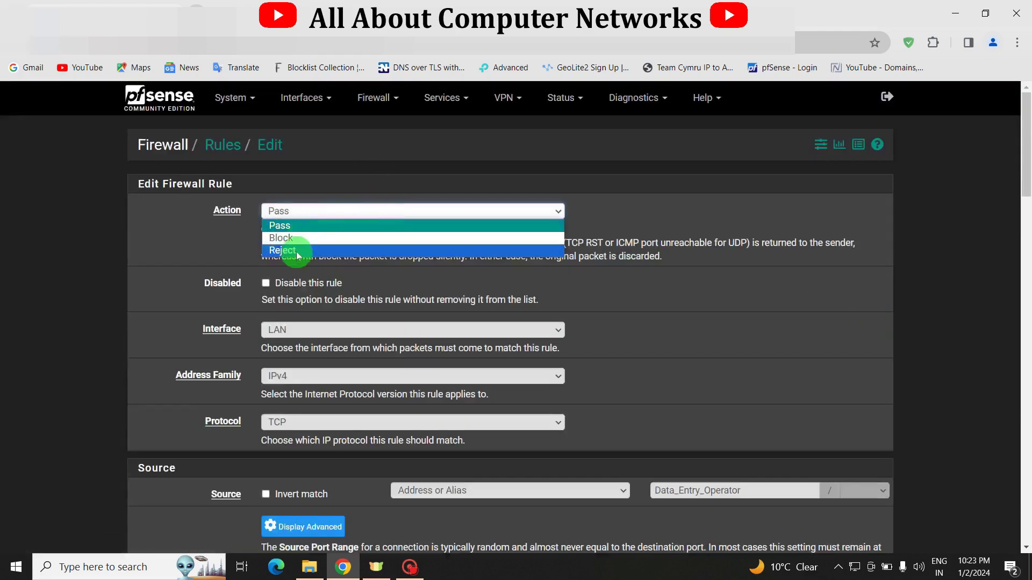
{"action": "left_click", "coordinate": [296, 250]}
- Change the copied rule's description to "Block Rule For data entry operator"
{"action": "left_click_drag", "start_coordinate": [1027, 203], "coordinate": [1024, 295]}
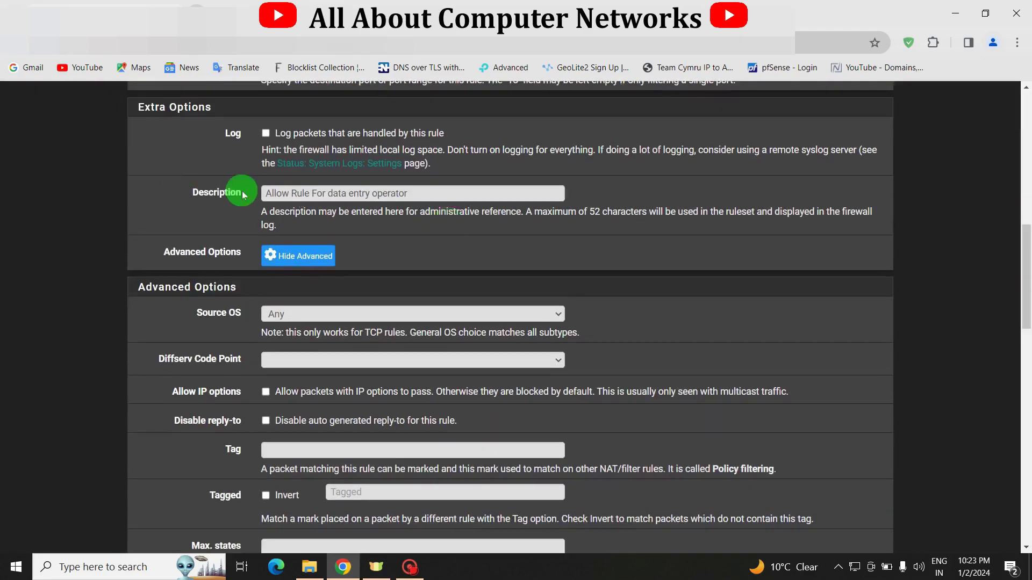
{"action": "left_click", "coordinate": [286, 192]}
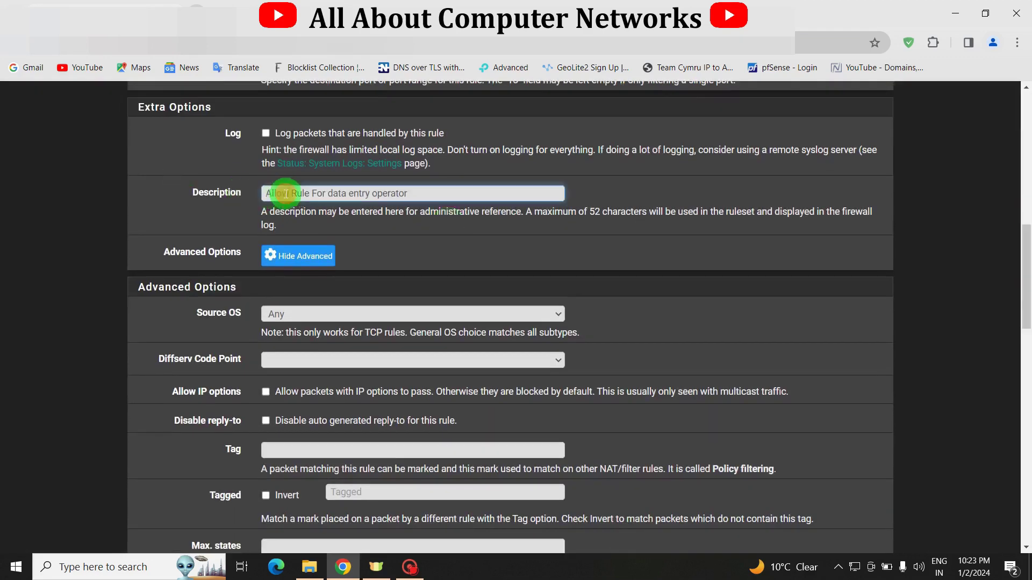
{"action": "key", "text": "BackSpace"}
{"action": "key", "text": "BackSpace"}
{"action": "key", "text": "BackSpace"}
{"action": "key", "text": "BackSpace"}
{"action": "key", "text": "BackSpace"}
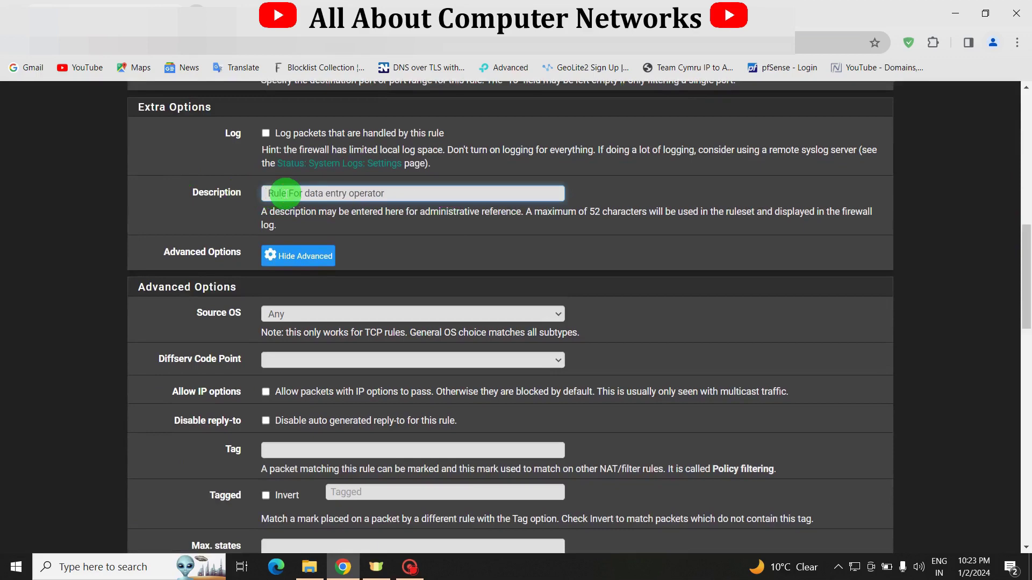
{"action": "type", "text": "Block"}
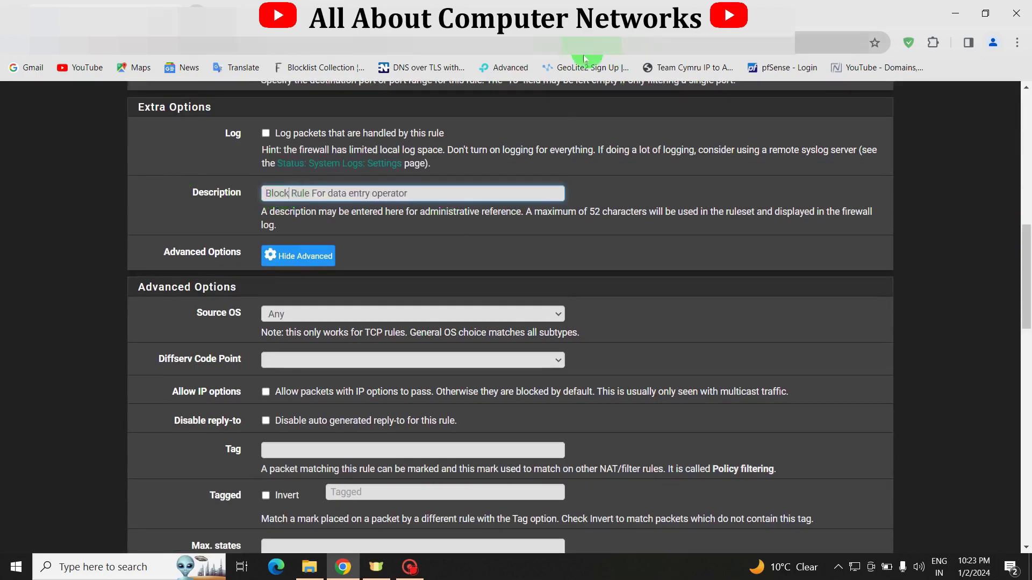
- Set the data entry operator reject rule's gateway to Default, save the rule and apply the changes
{"action": "left_click_drag", "start_coordinate": [1025, 266], "coordinate": [1030, 476]}
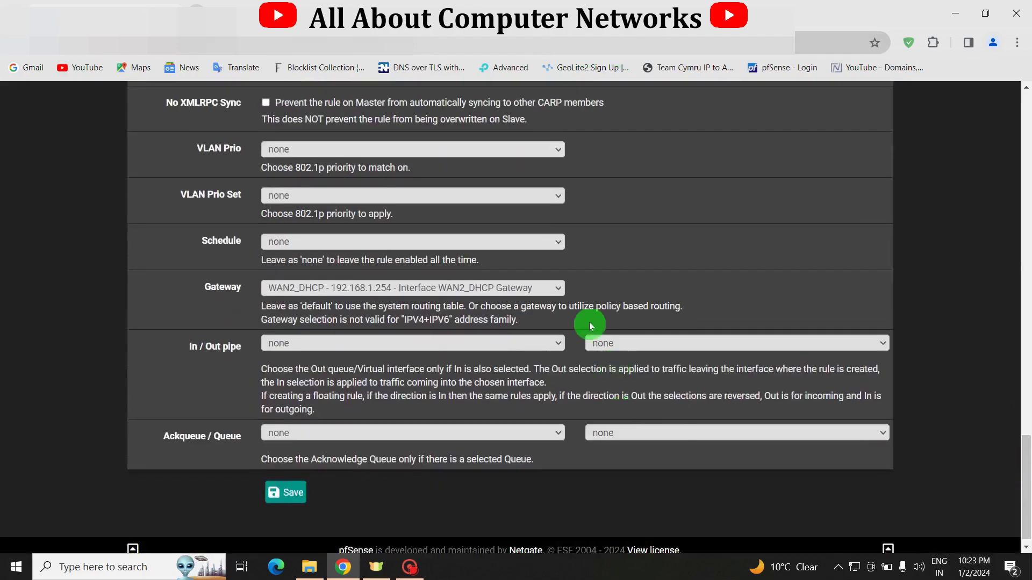
{"action": "left_click", "coordinate": [551, 290]}
{"action": "left_click", "coordinate": [311, 304]}
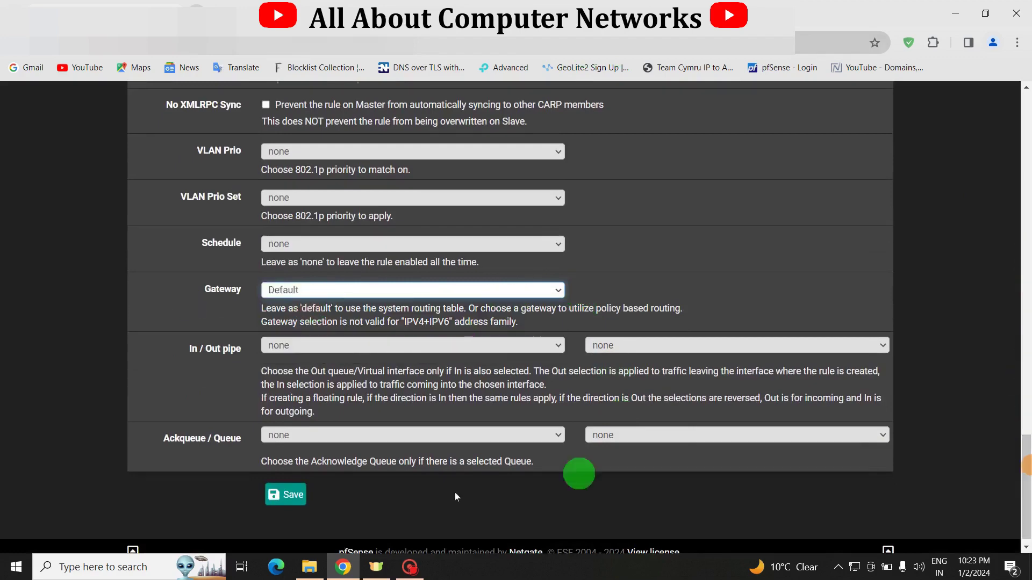
{"action": "left_click", "coordinate": [292, 493]}
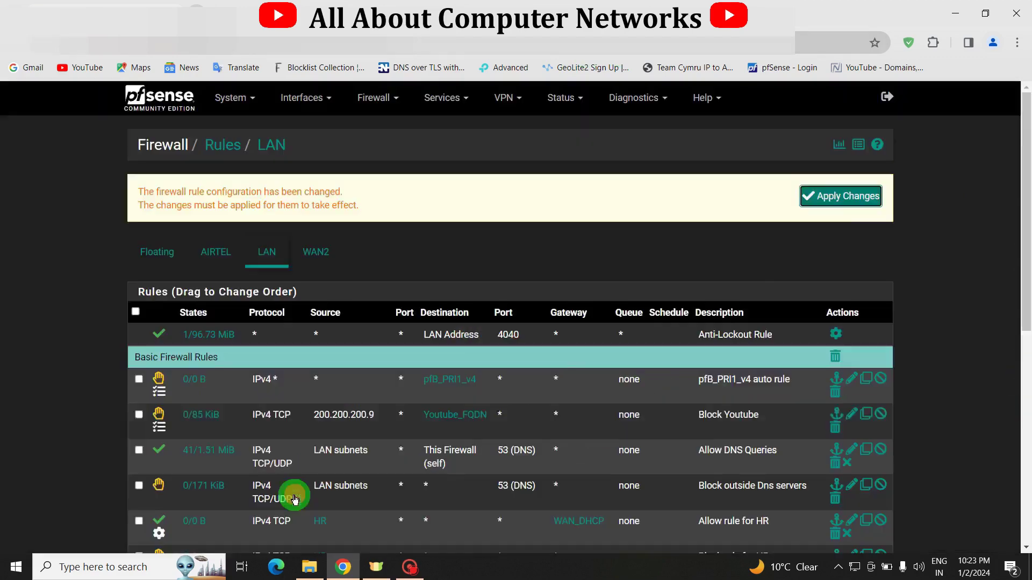
{"action": "left_click", "coordinate": [812, 196]}
{"action": "left_click_drag", "start_coordinate": [1027, 191], "coordinate": [1026, 367]}
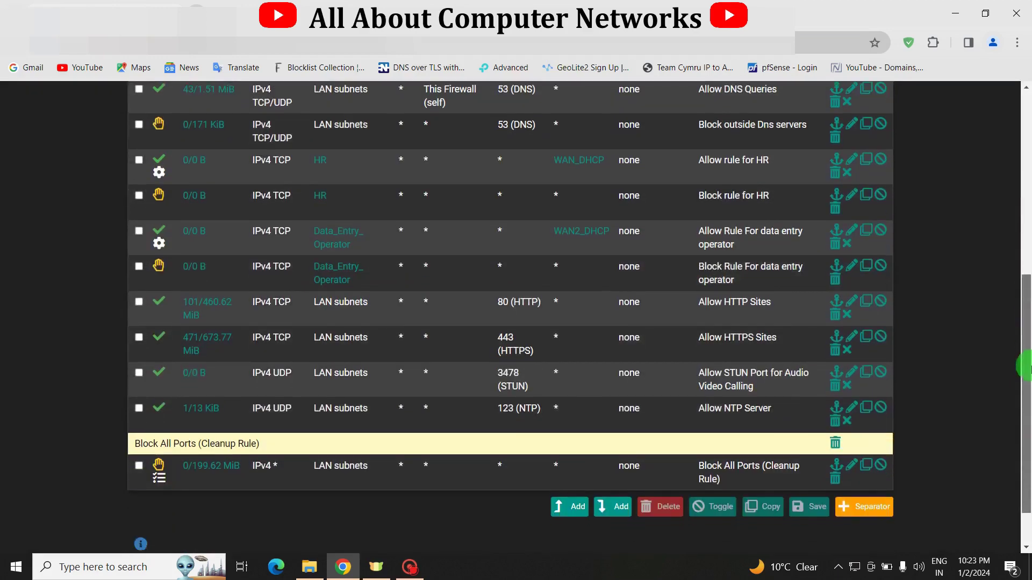